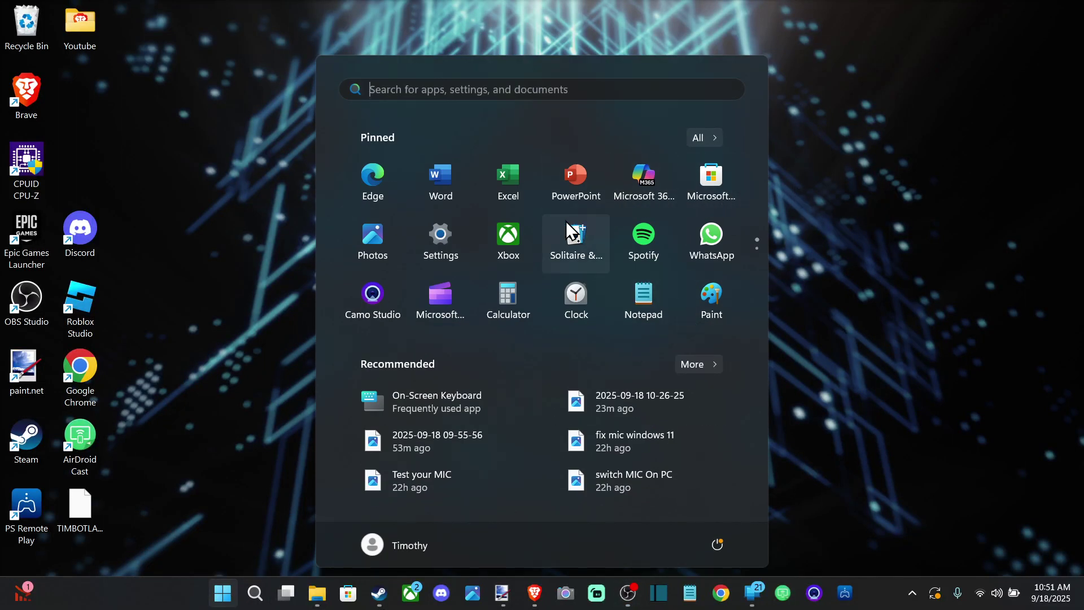
Open Settings to System > Sound, showing Stealth 700 G2 Playstation speakers as default output
click(455, 225)
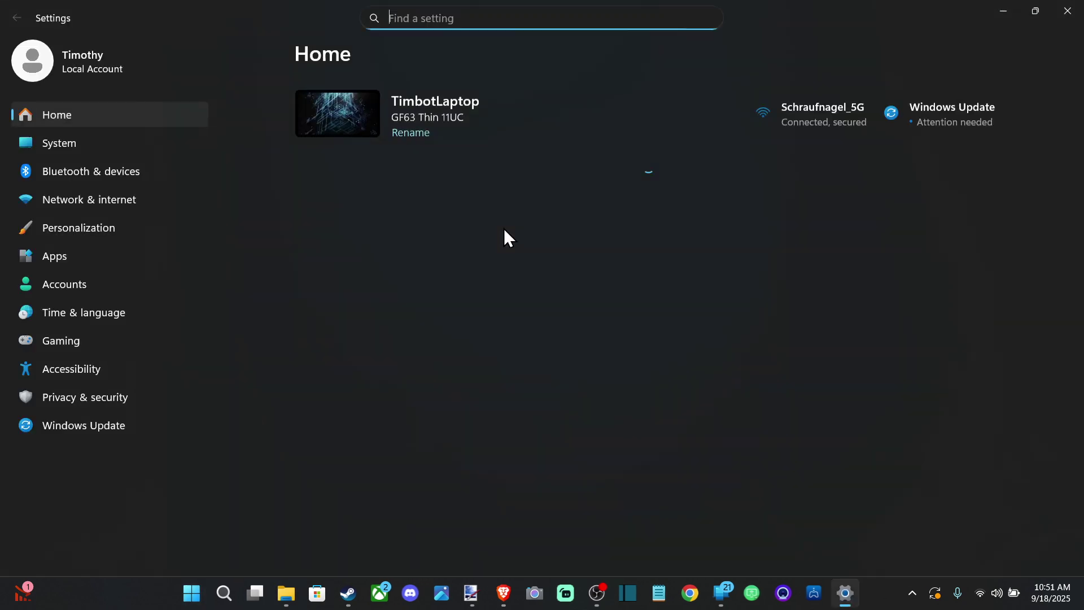
click(87, 145)
click(425, 234)
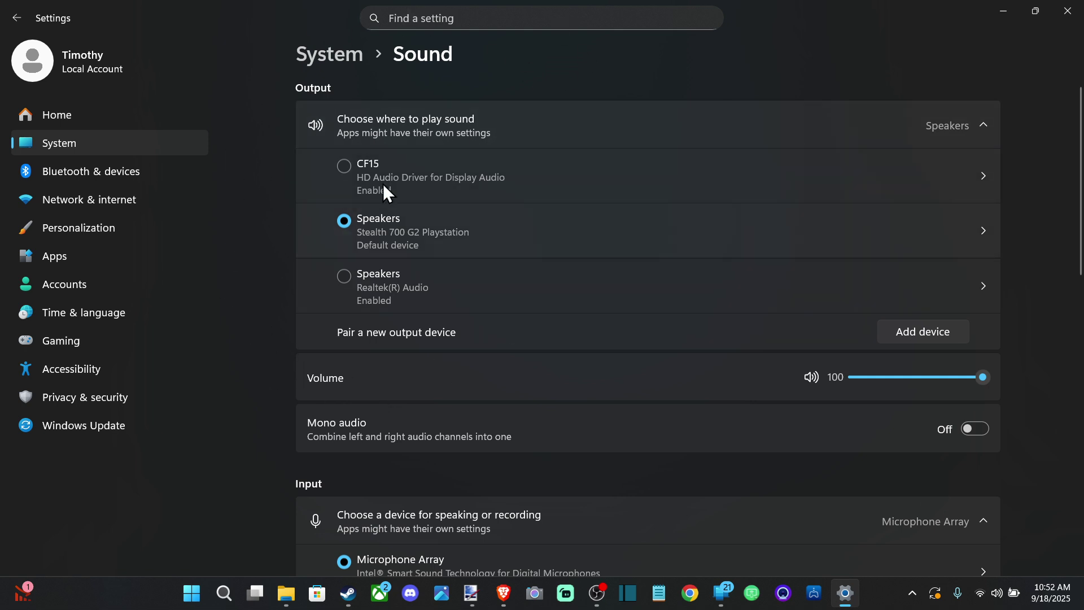
Scan for Bluetooth output devices, listing NXH3670 IAS and Stealth 700 G2 Playstation
click(937, 329)
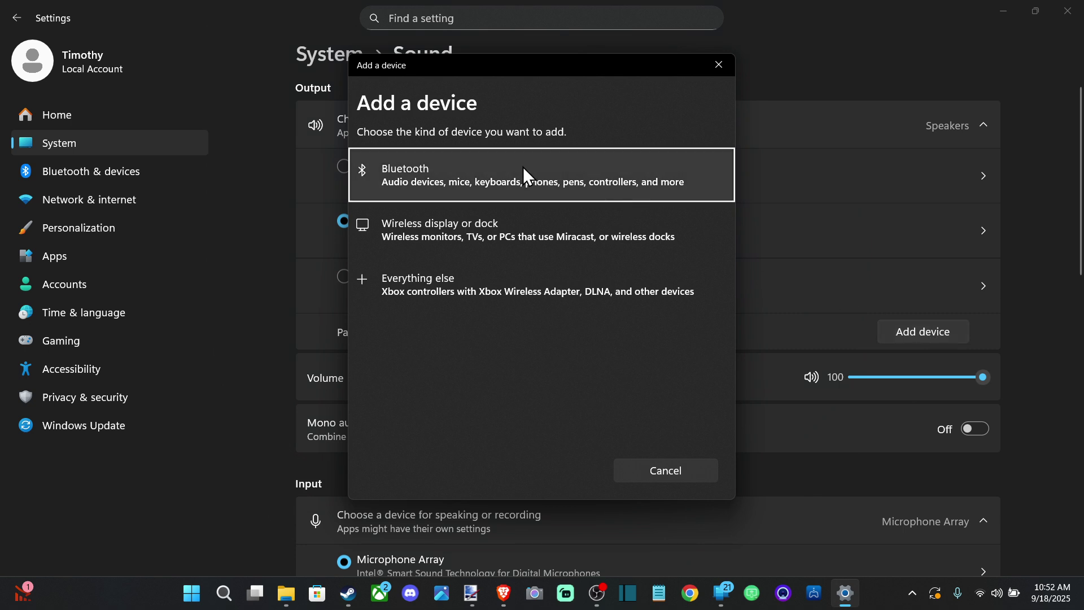
click(402, 179)
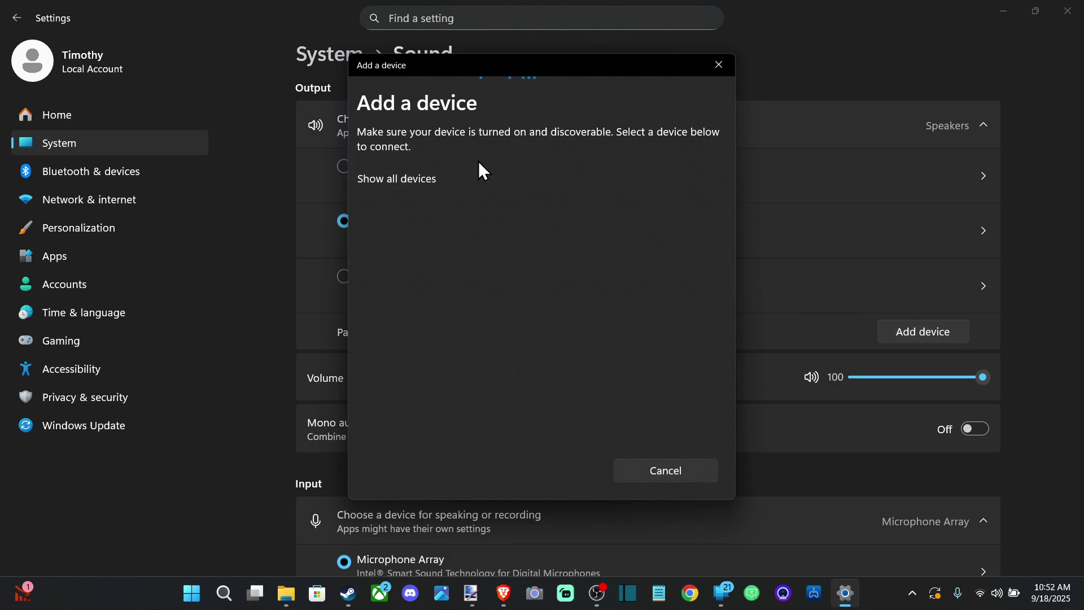
click(411, 180)
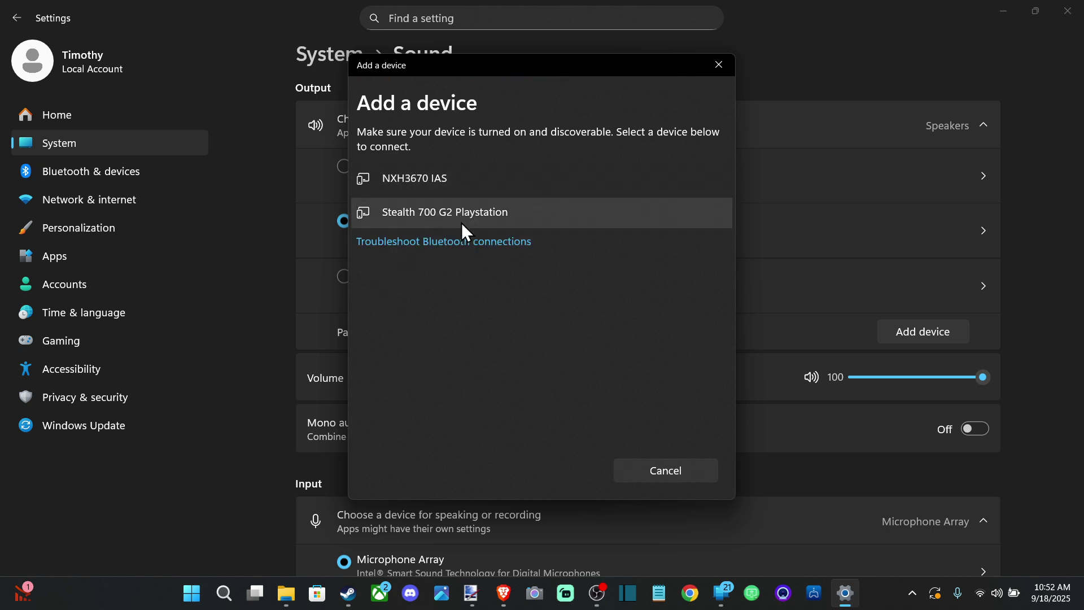
Cancel pairing and review the Stealth 700 G2 headset's options on Bluetooth & devices
click(688, 475)
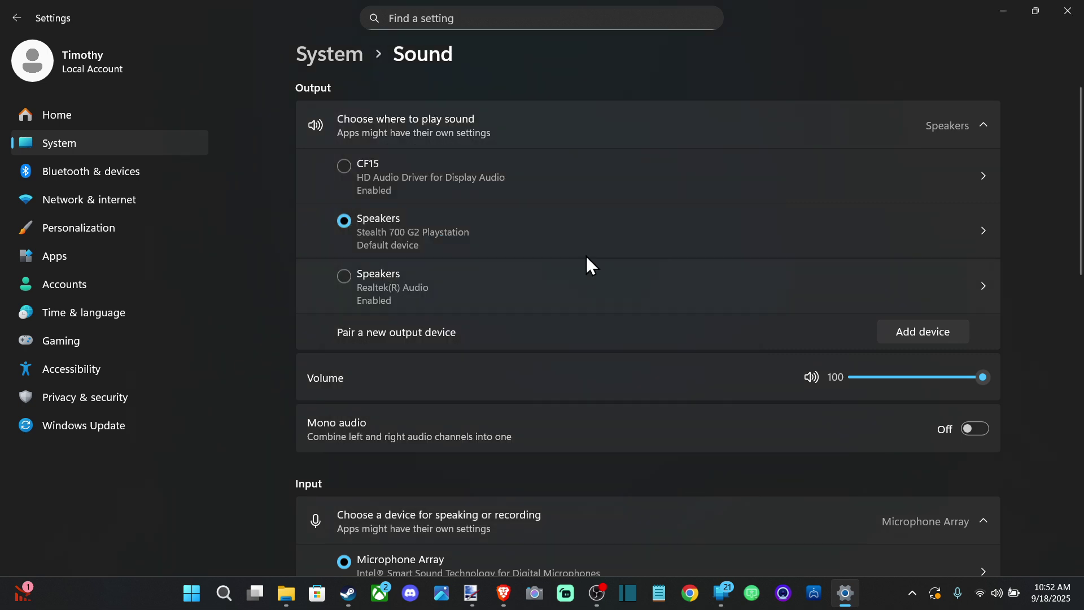
click(77, 165)
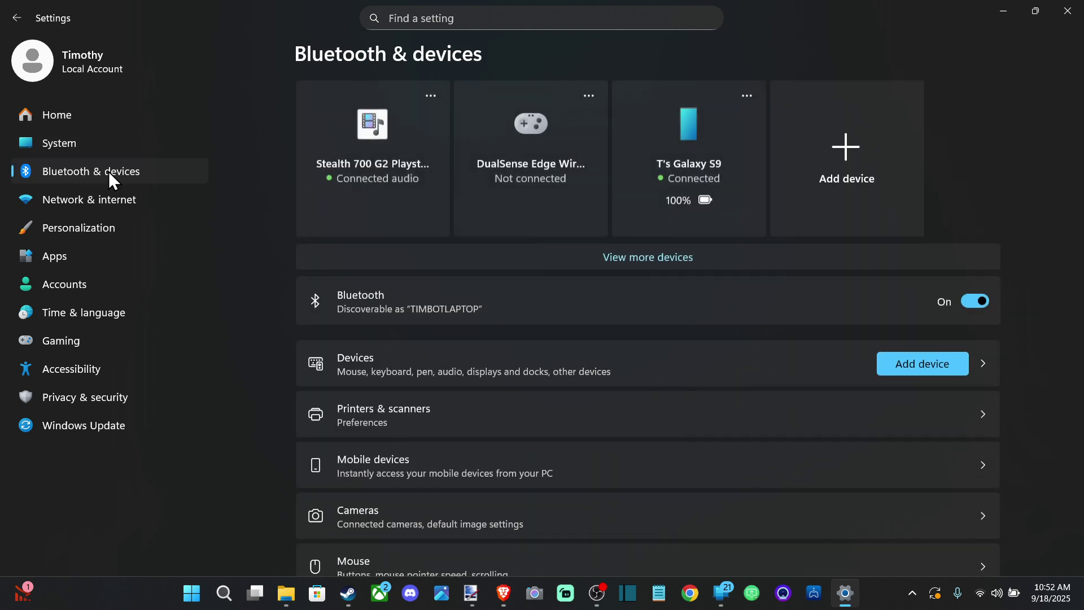
click(429, 96)
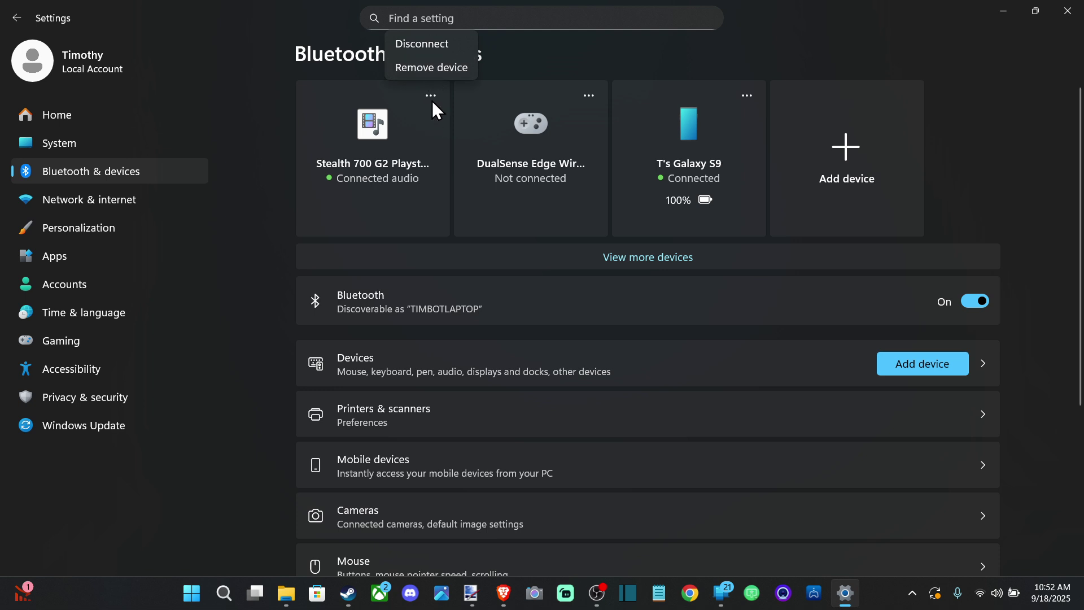
click(432, 100)
Start adding a Bluetooth device, then cancel without pairing anything
click(834, 191)
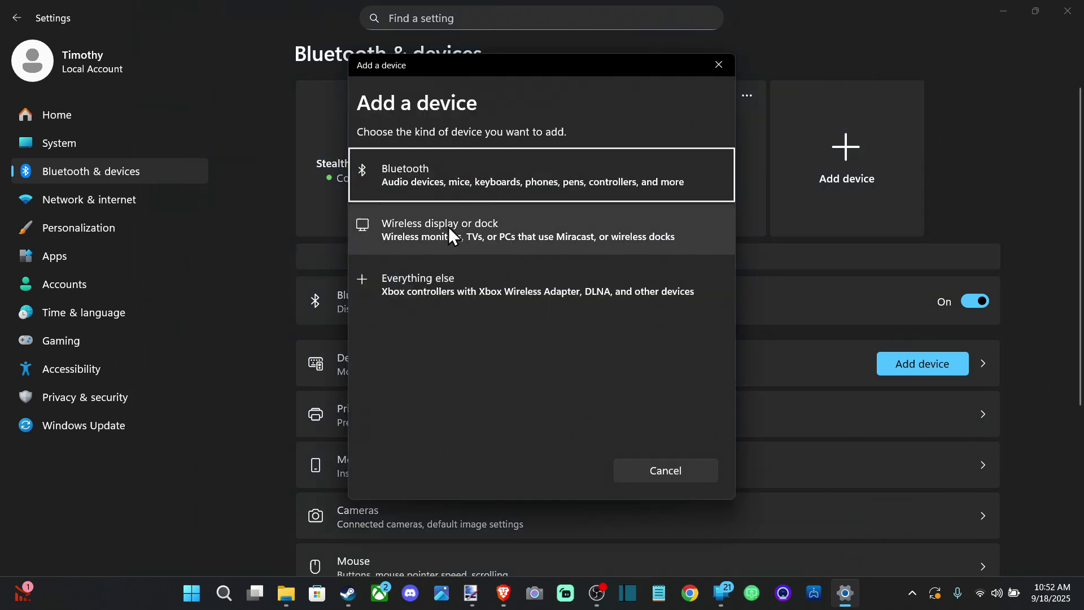
click(449, 184)
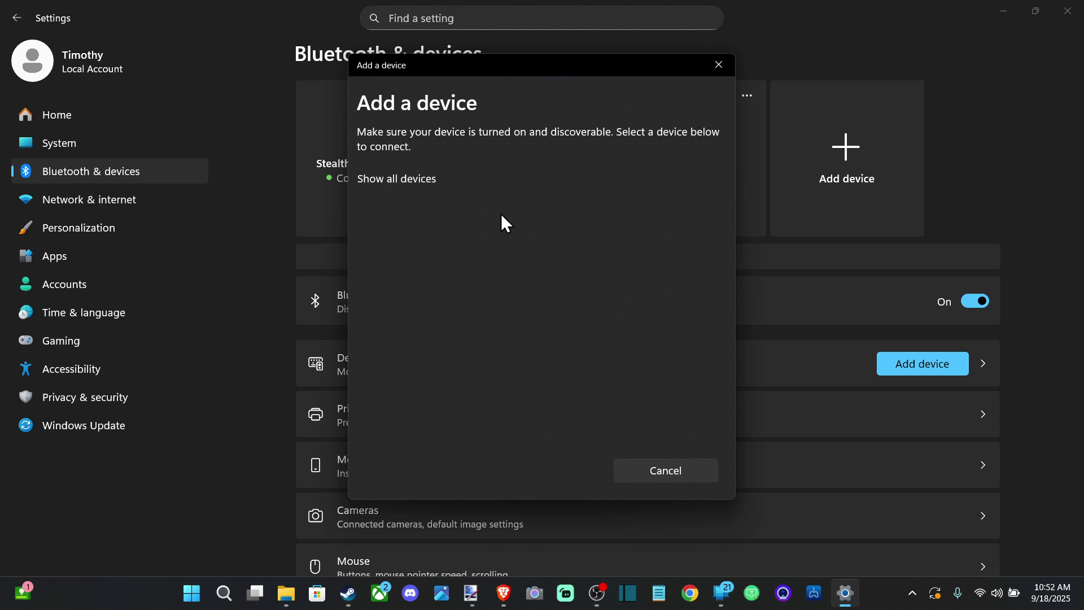
click(672, 471)
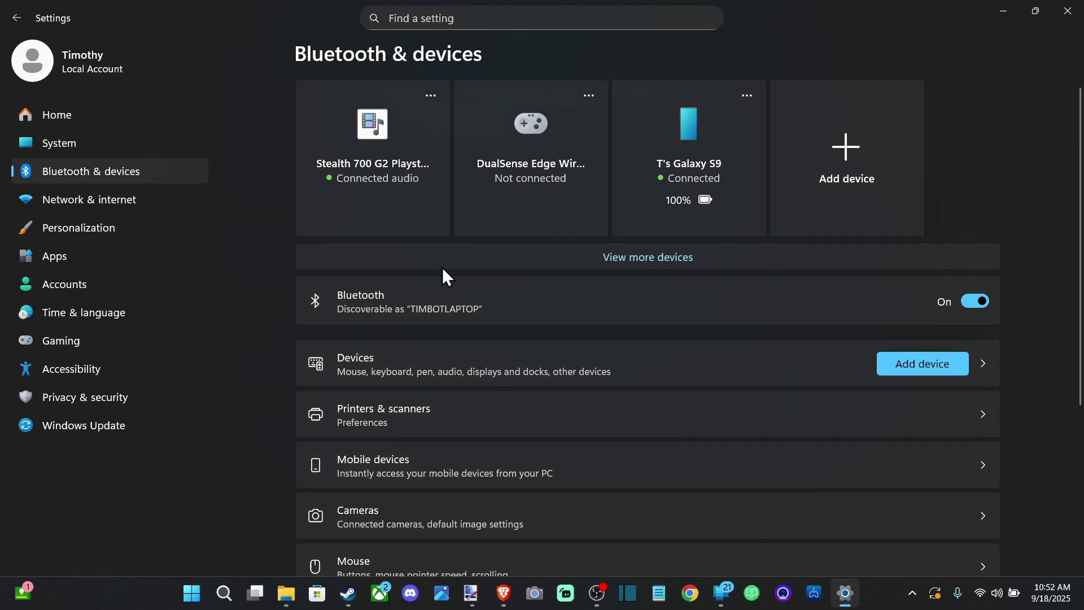
Return to System > Sound and confirm the output volume stays at 100
click(87, 145)
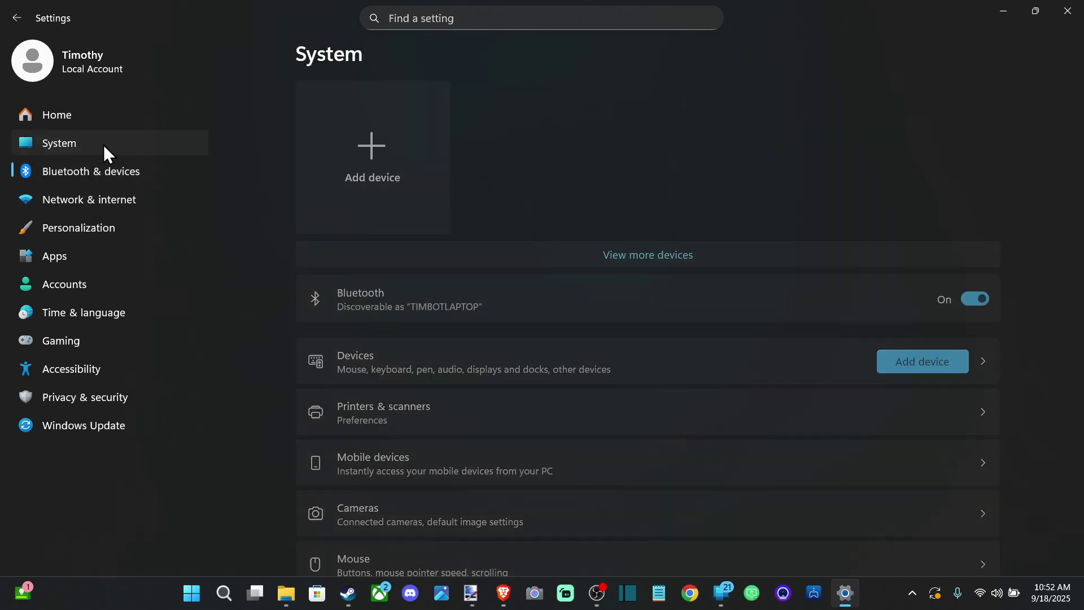
click(441, 231)
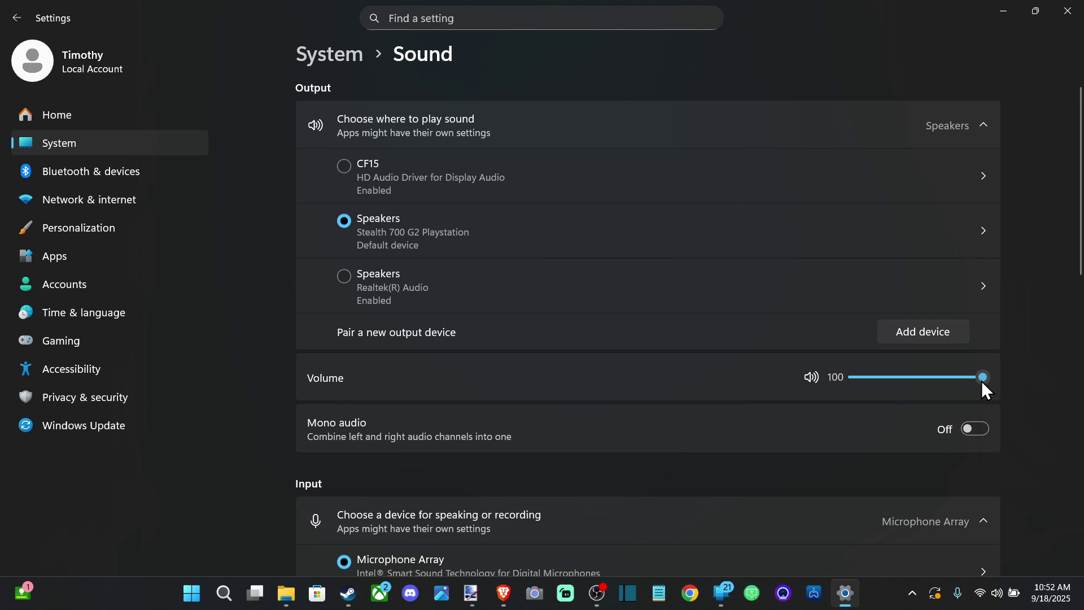
mouse_move(983, 381)
mouse_down()
mouse_move(857, 381)
mouse_move(989, 377)
mouse_up()
Open the Stealth 700 G2 speakers' properties, keeping the headset allowed for audio
click(689, 232)
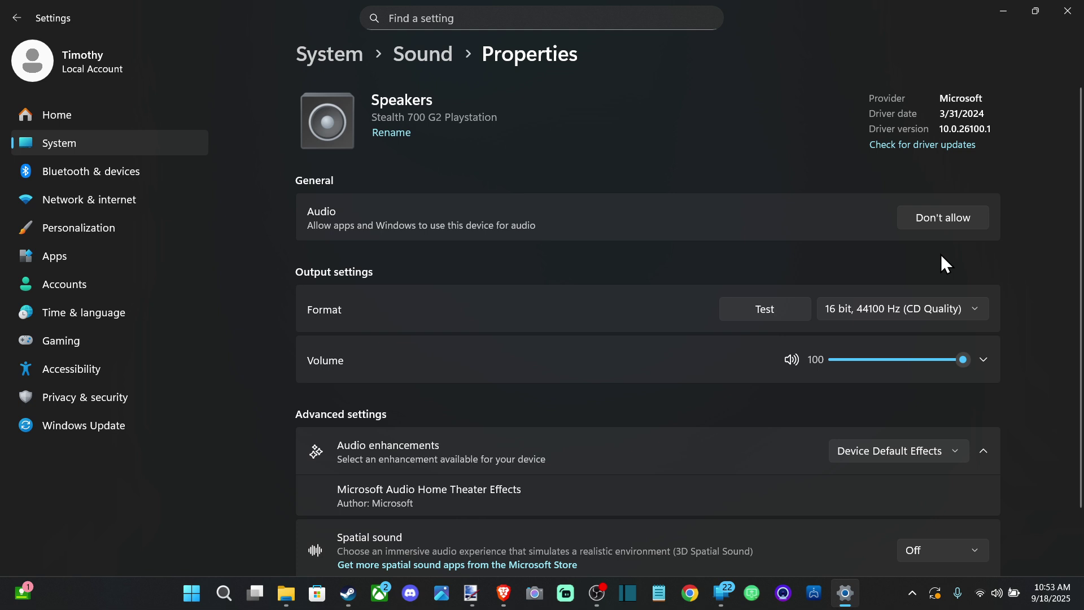
click(969, 217)
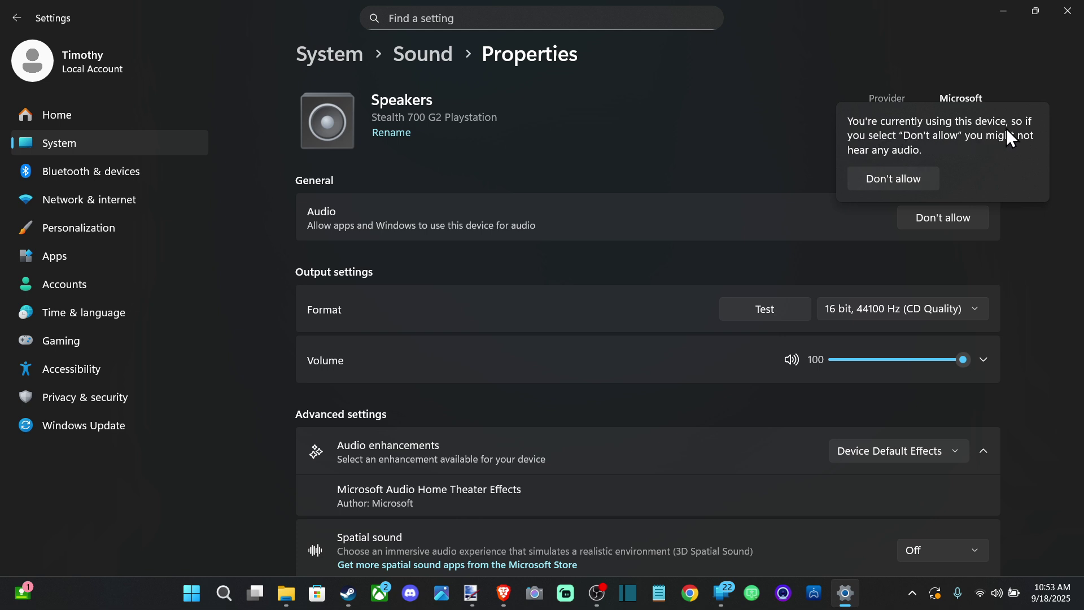
click(713, 129)
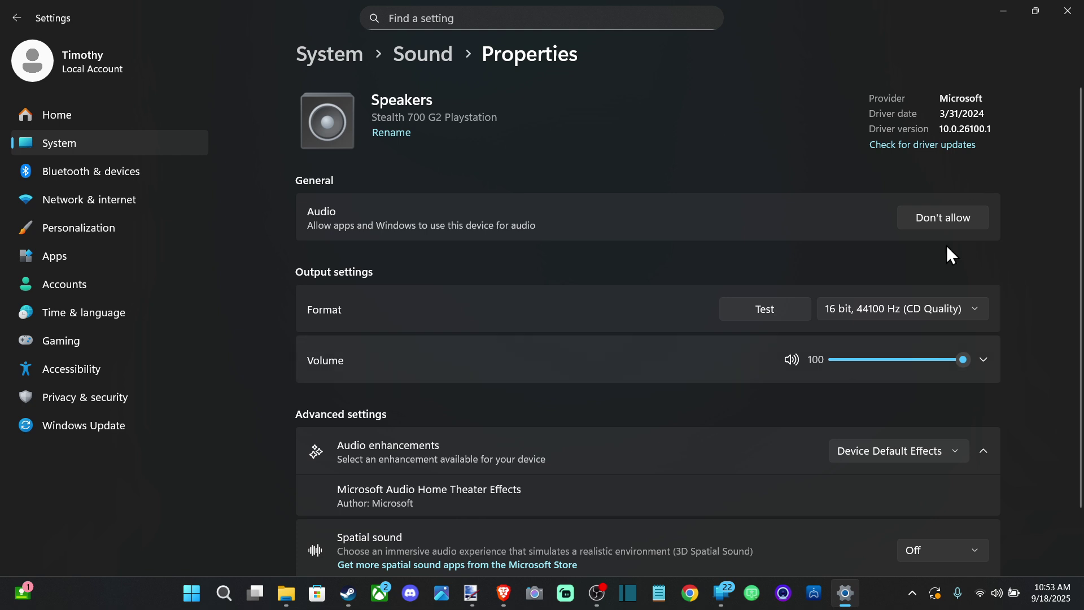
Play a test sound and keep Device Default Effects as the audio enhancement
scroll(520, 238, down, 2)
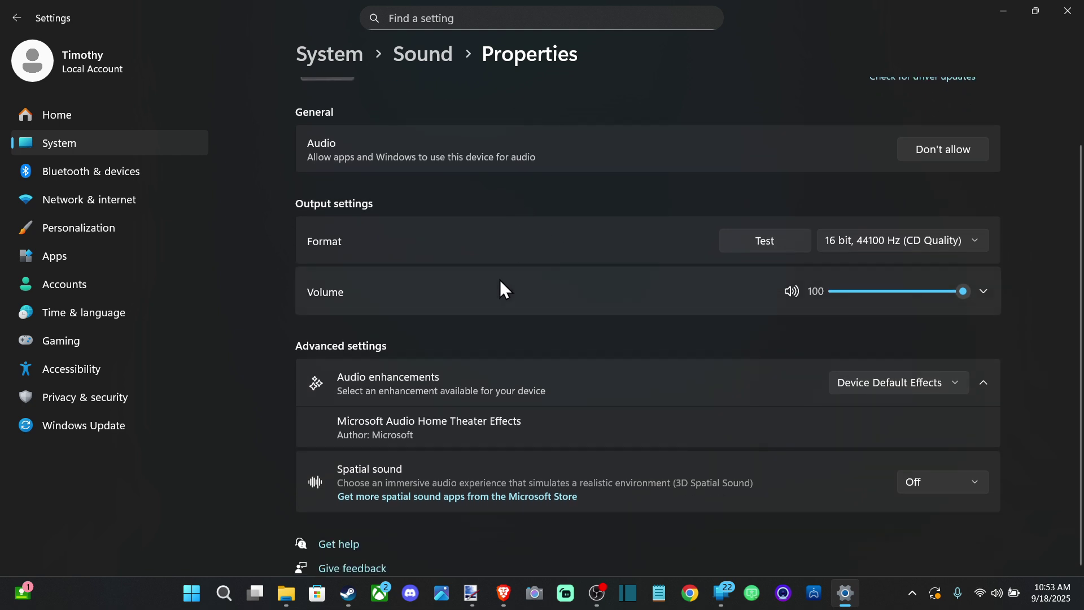
scroll(461, 287, up, 2)
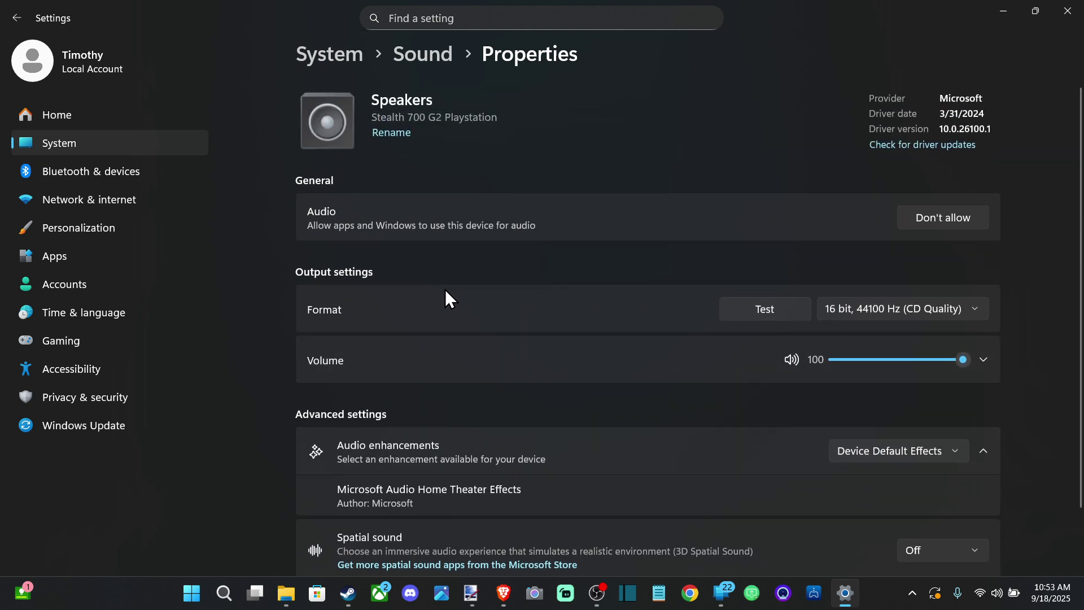
scroll(533, 286, down, 2)
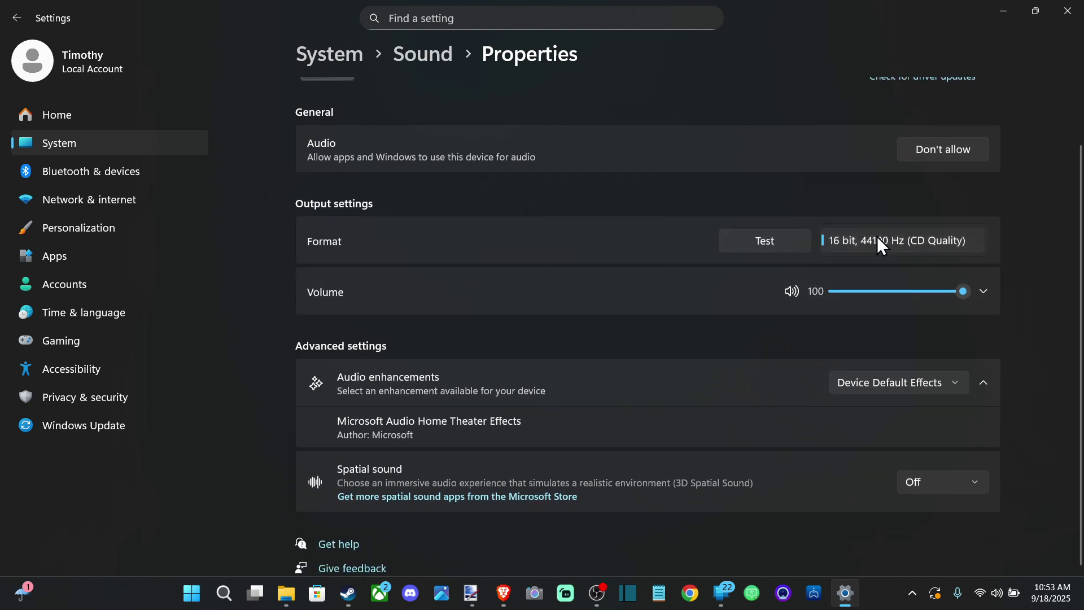
click(781, 241)
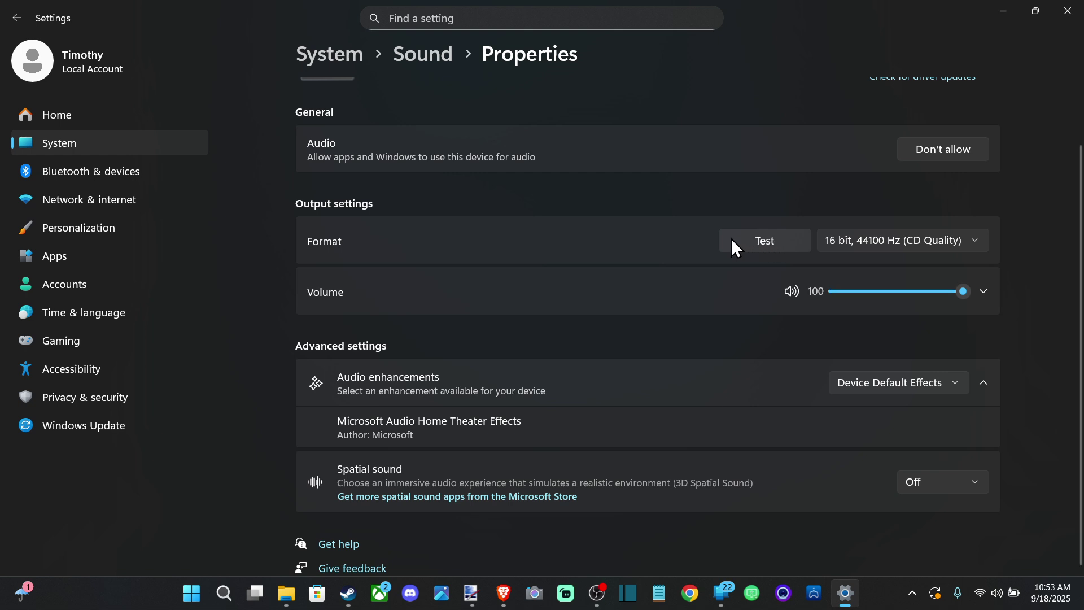
click(883, 387)
click(884, 386)
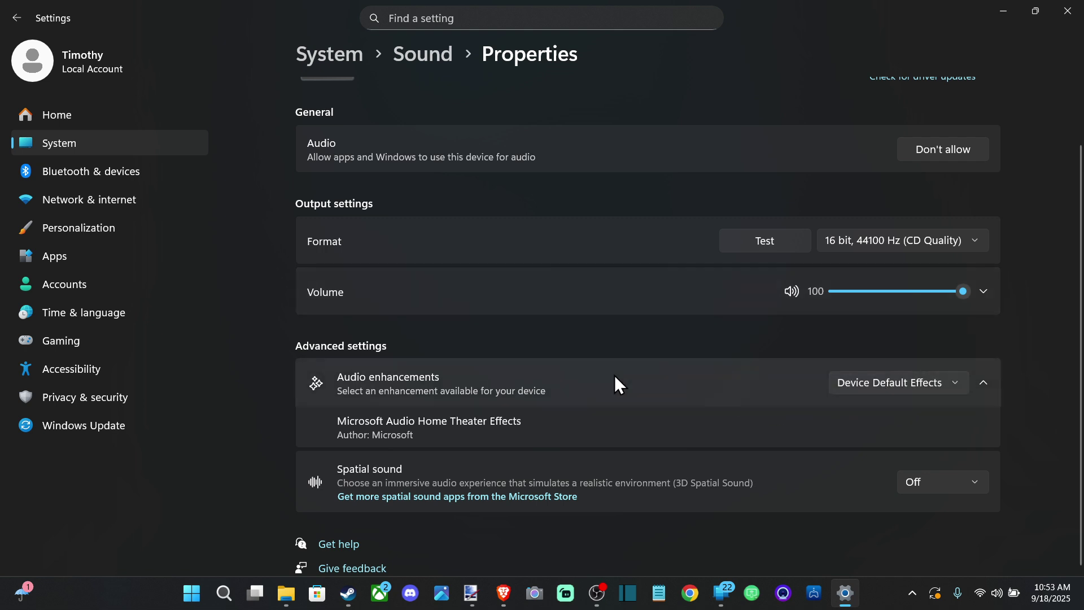
Open the classic Sound control panel and select the Stealth 700 G2 speakers on Playback
click(422, 54)
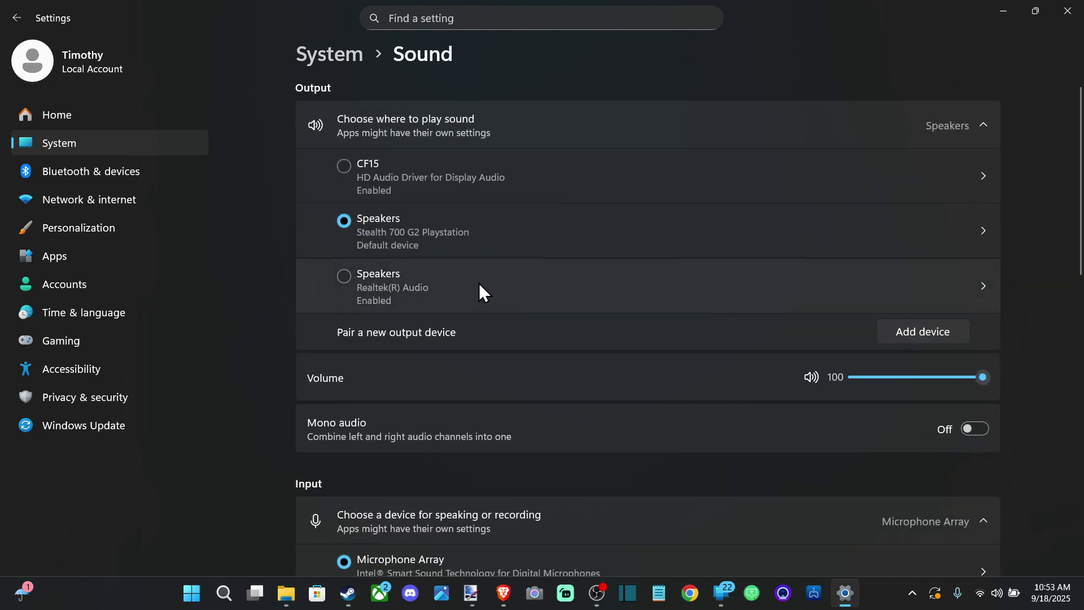
scroll(459, 266, down, 4)
scroll(448, 275, down, 10)
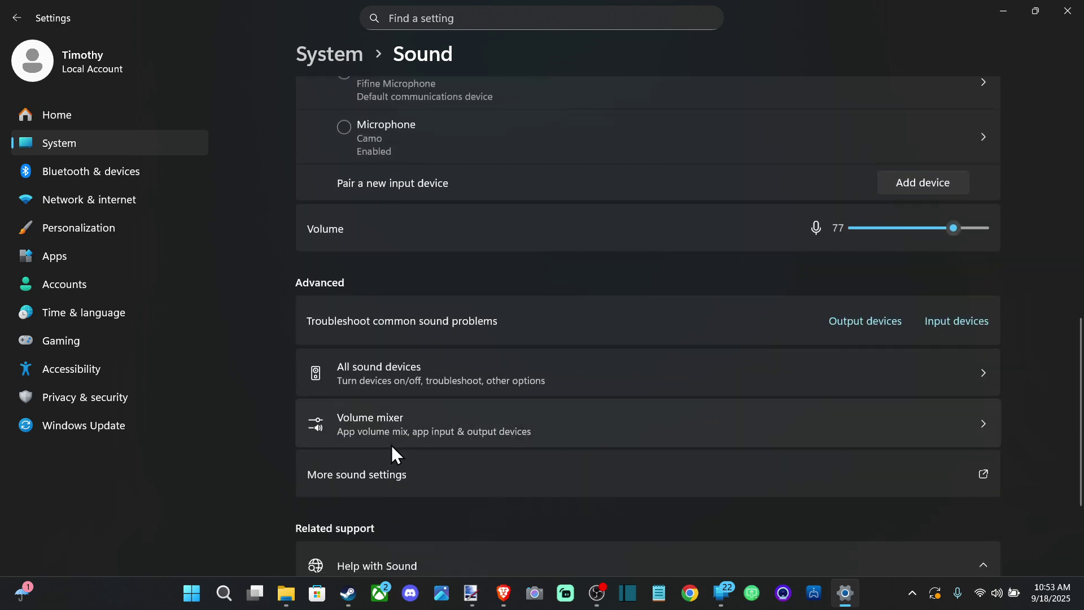
click(380, 329)
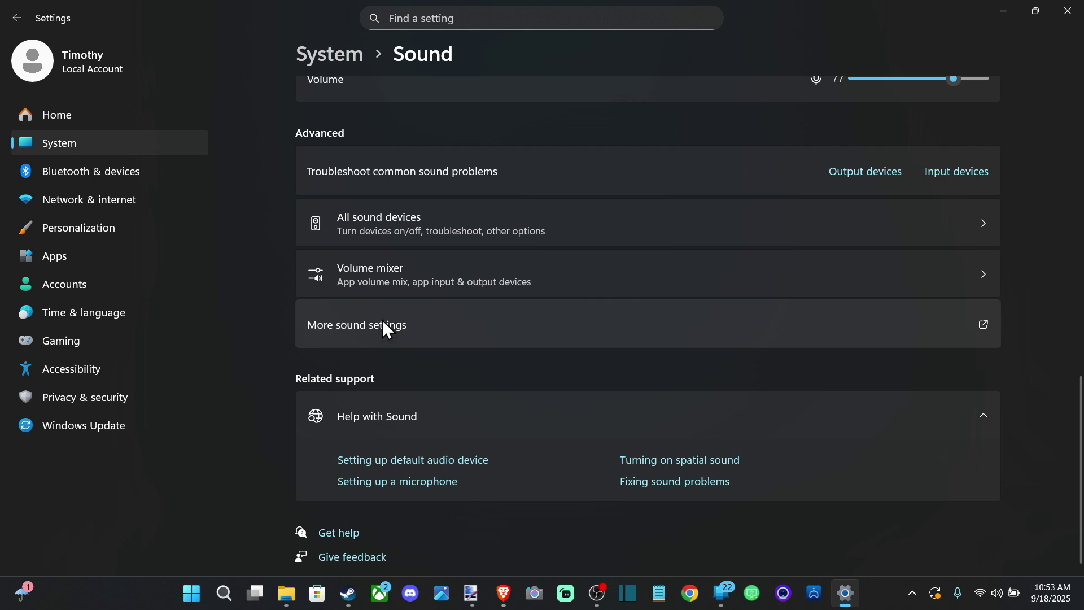
drag(218, 56, 579, 106)
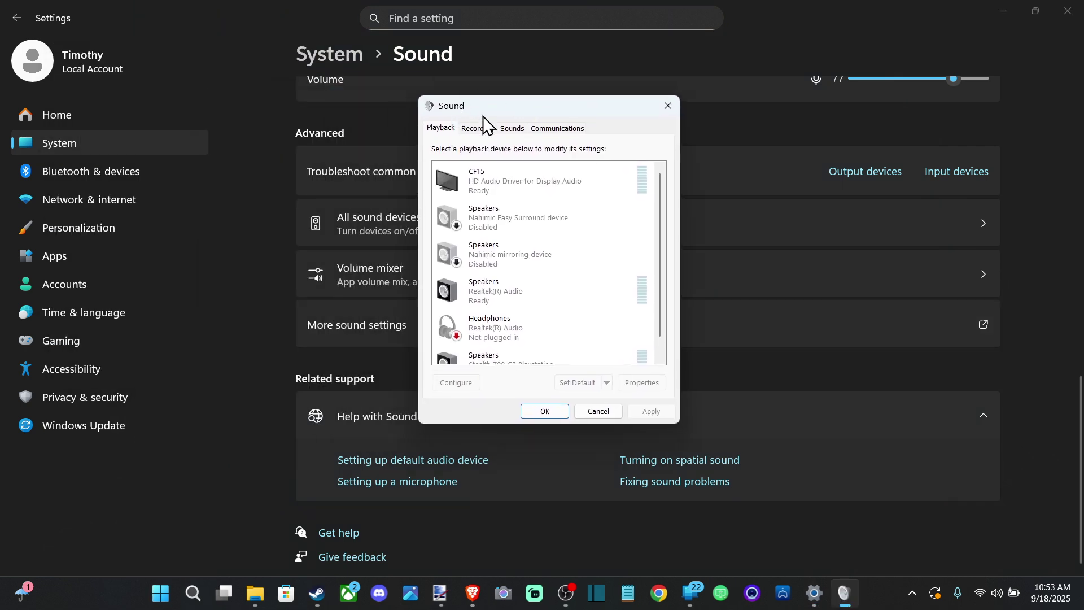
drag(661, 202, 661, 218)
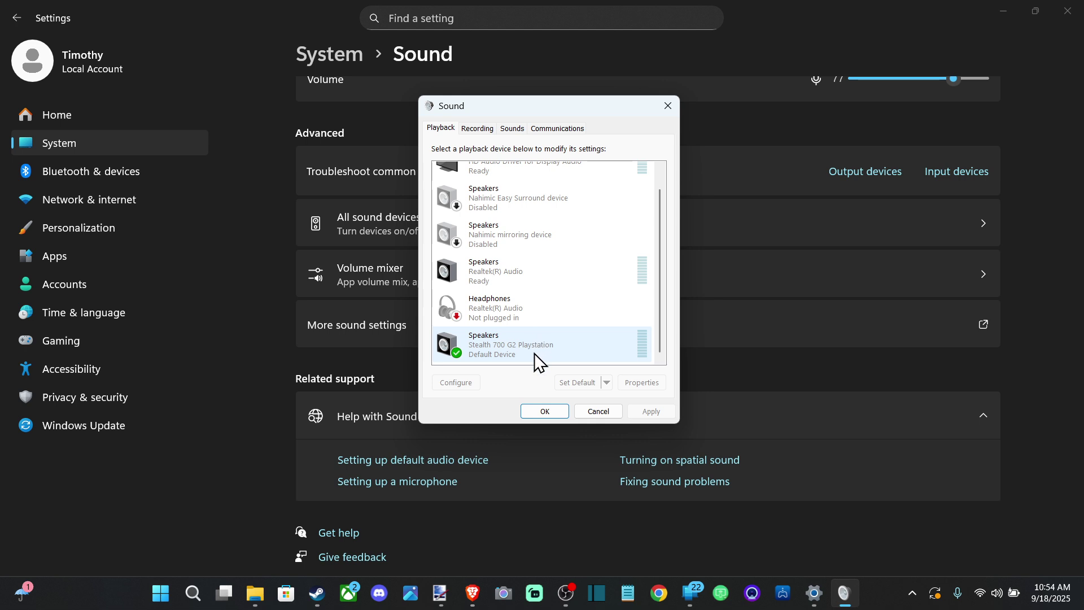
click(507, 336)
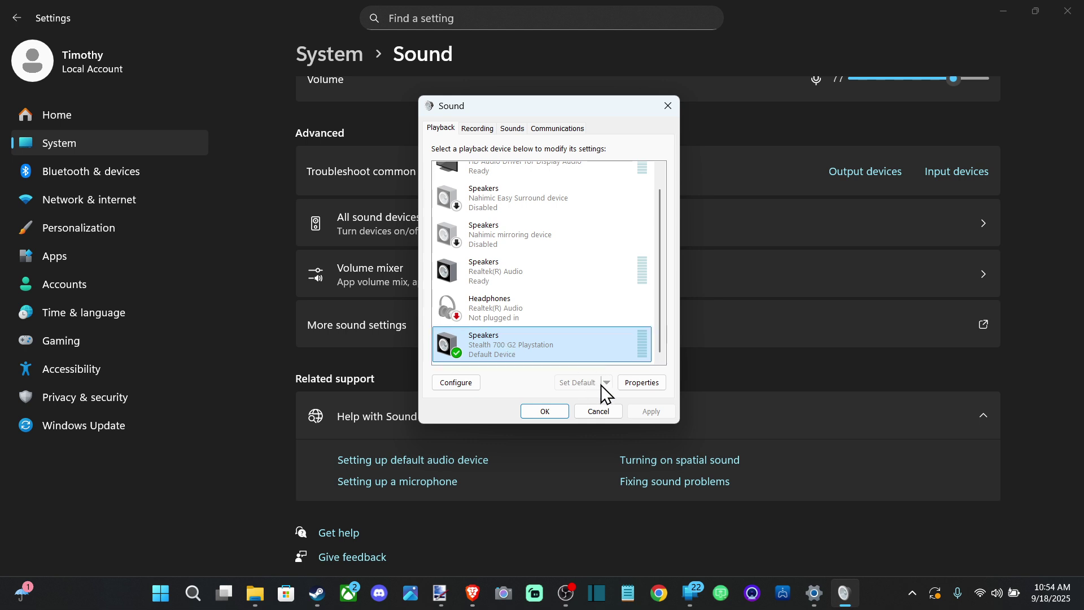
Review the speakers' Levels, Enhancements and Advanced tabs, leaving spatial sound Off
click(649, 382)
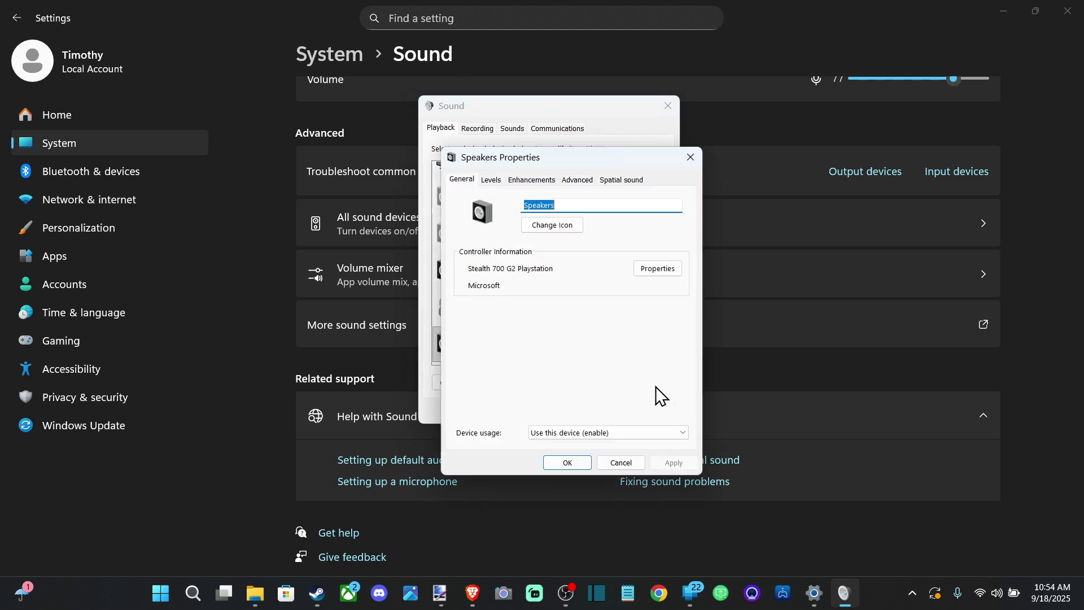
click(493, 180)
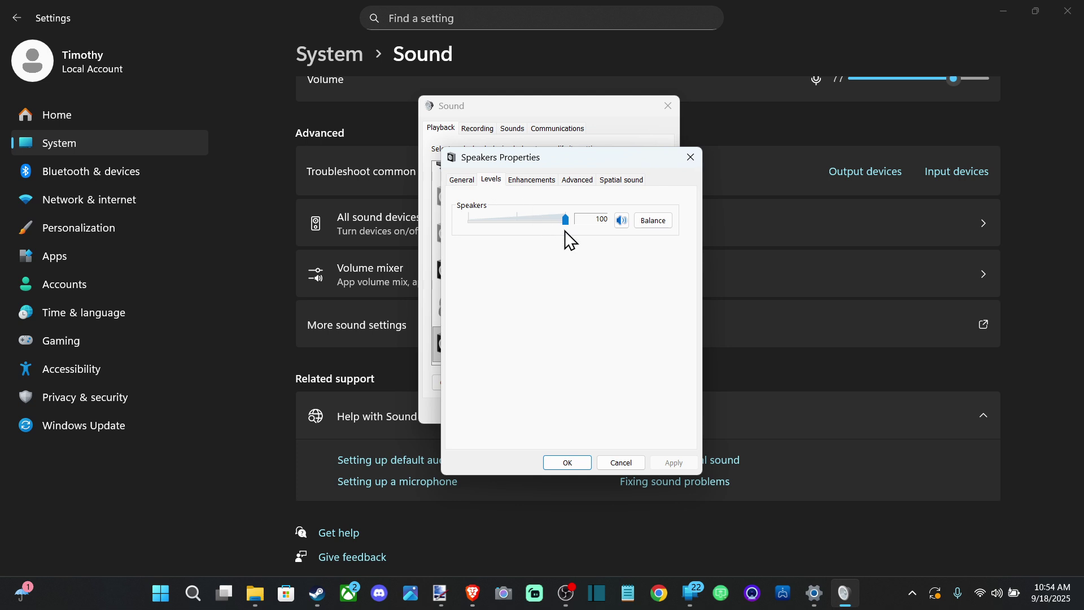
click(534, 180)
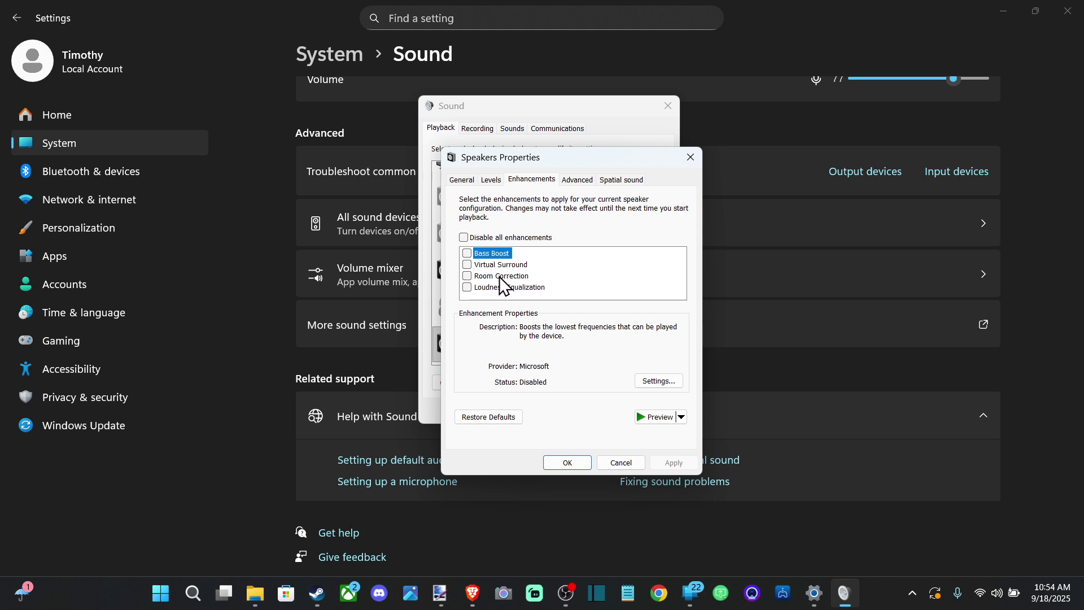
click(577, 180)
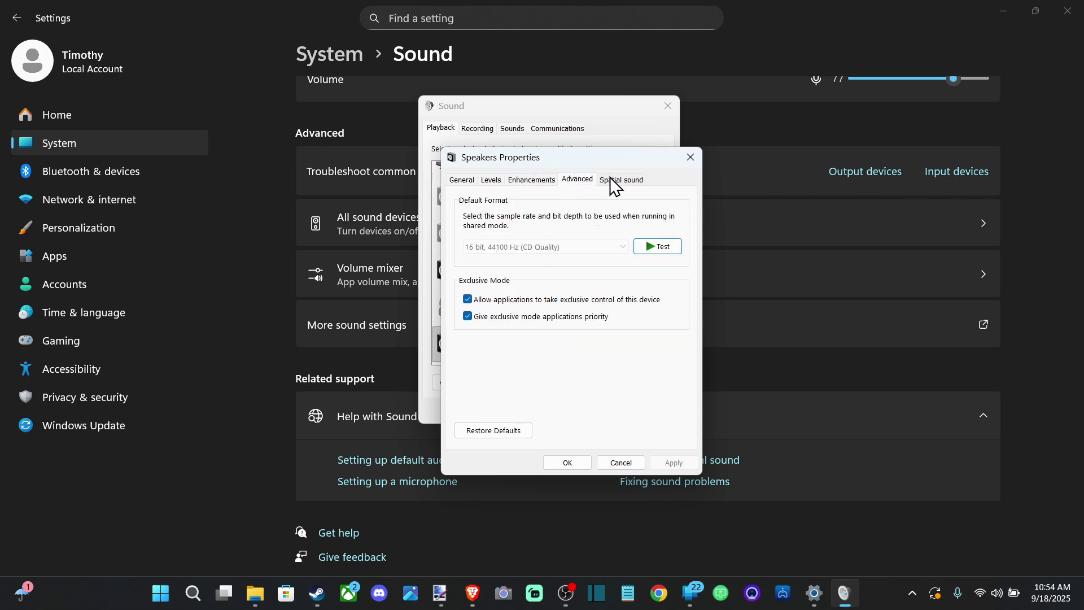
click(630, 181)
click(555, 247)
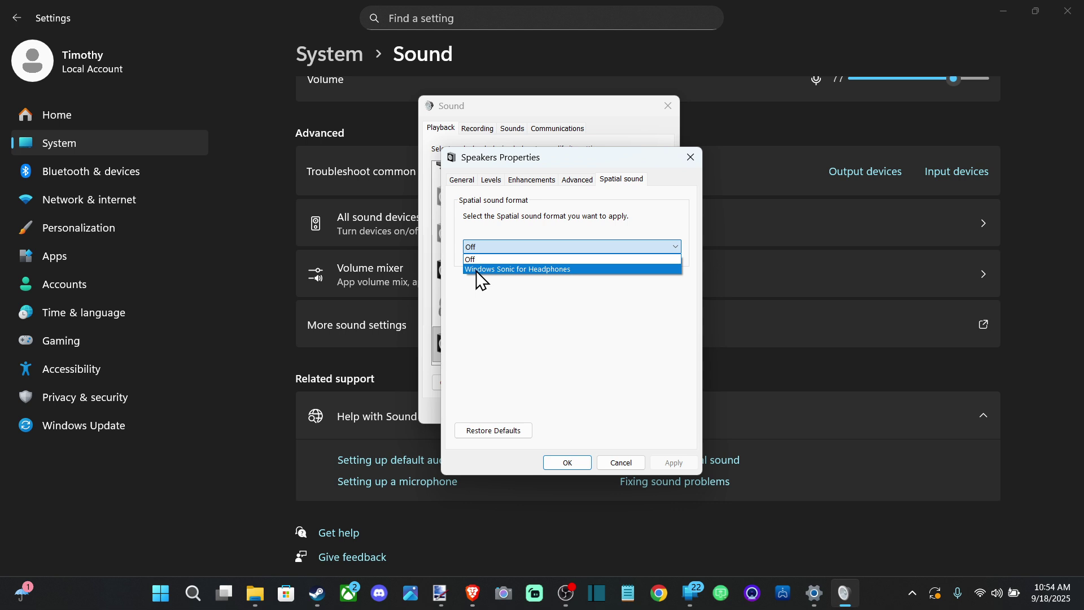
click(567, 317)
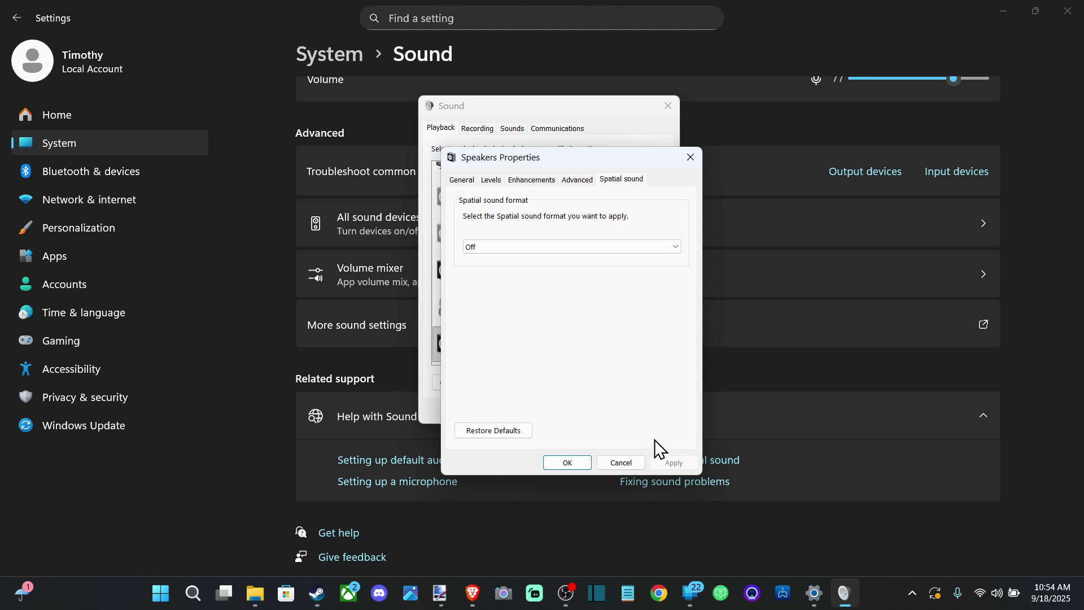
Keep the speakers' device usage enabled and close the speakers' Properties window
click(530, 179)
click(489, 180)
click(464, 179)
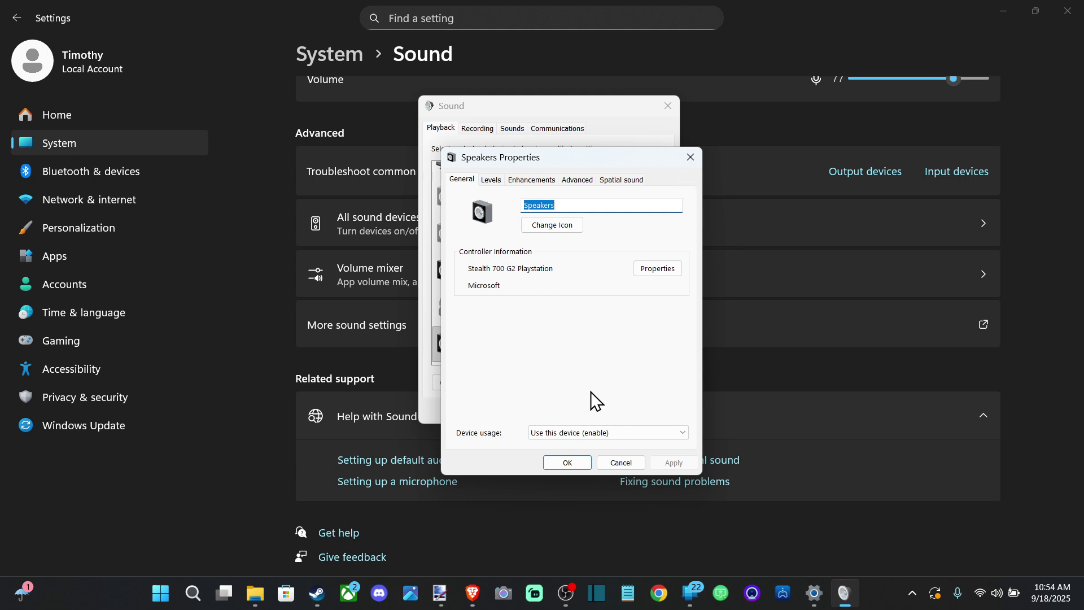
click(612, 433)
click(614, 390)
click(690, 157)
click(668, 106)
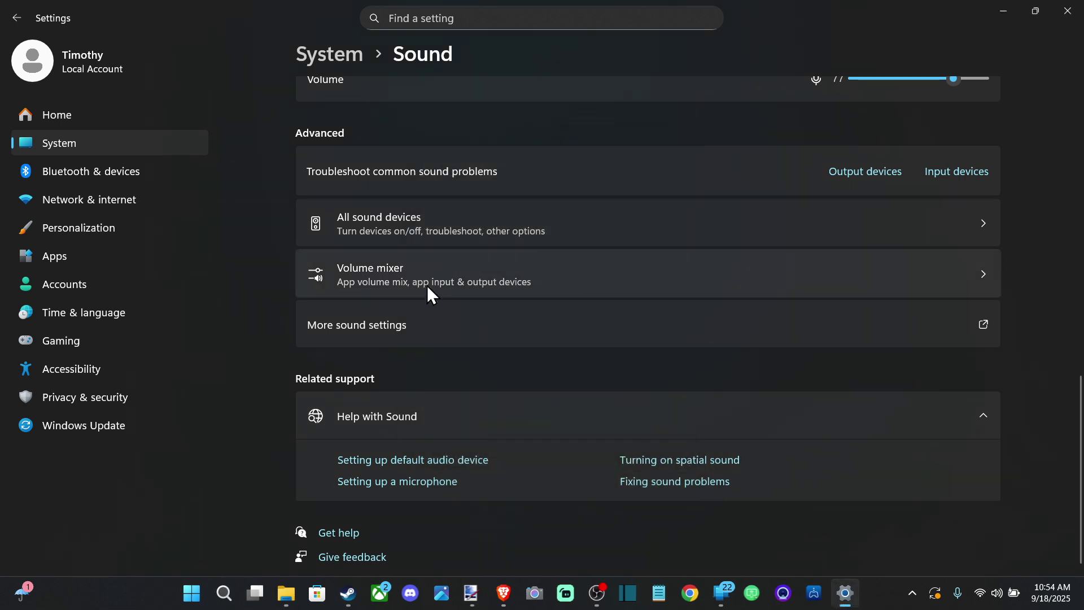
click(389, 273)
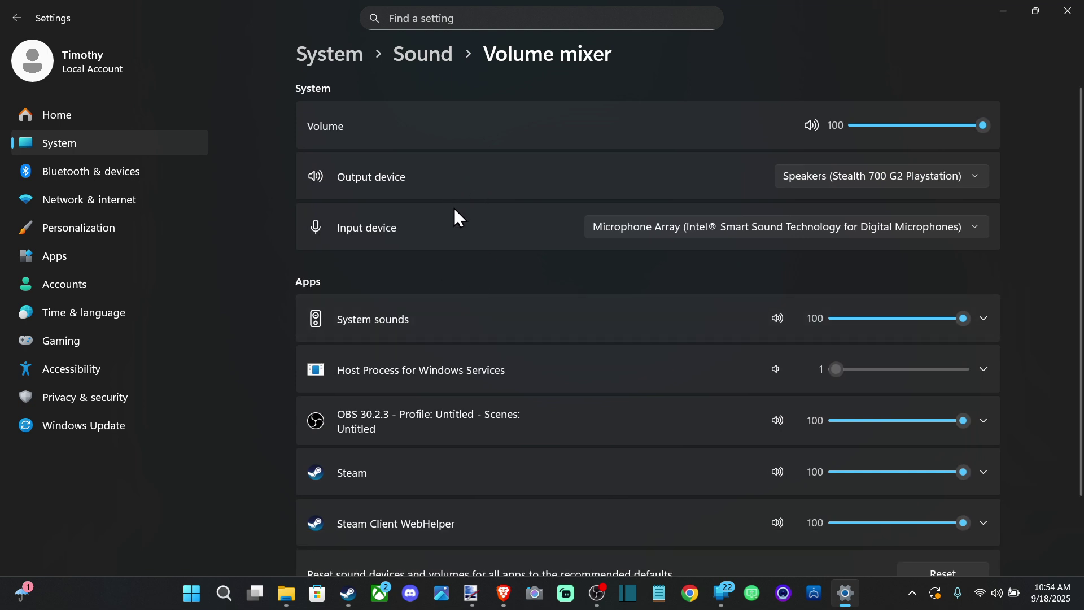
click(939, 175)
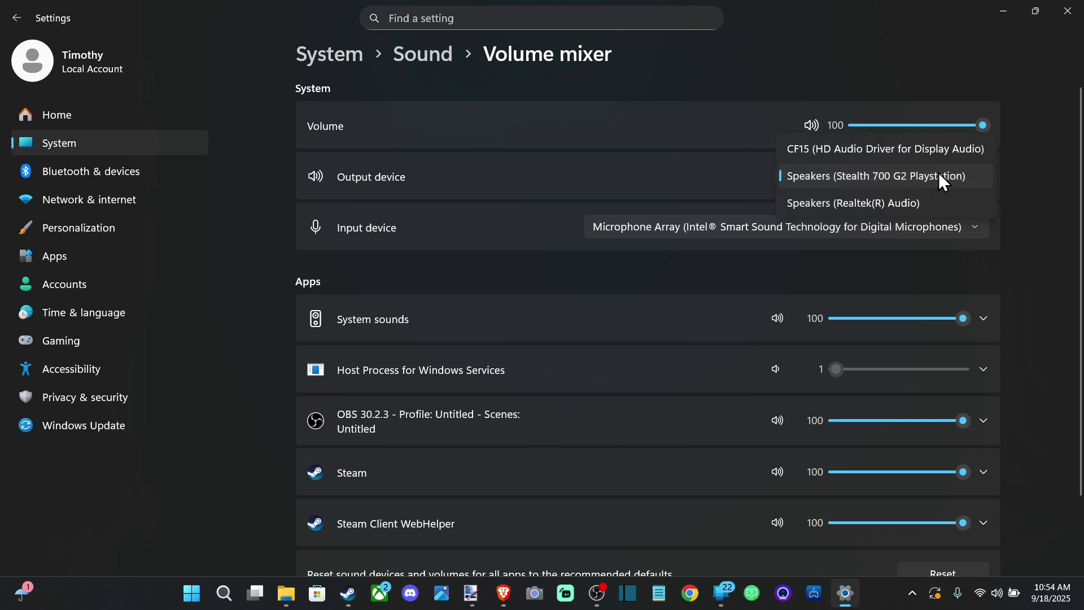
click(907, 175)
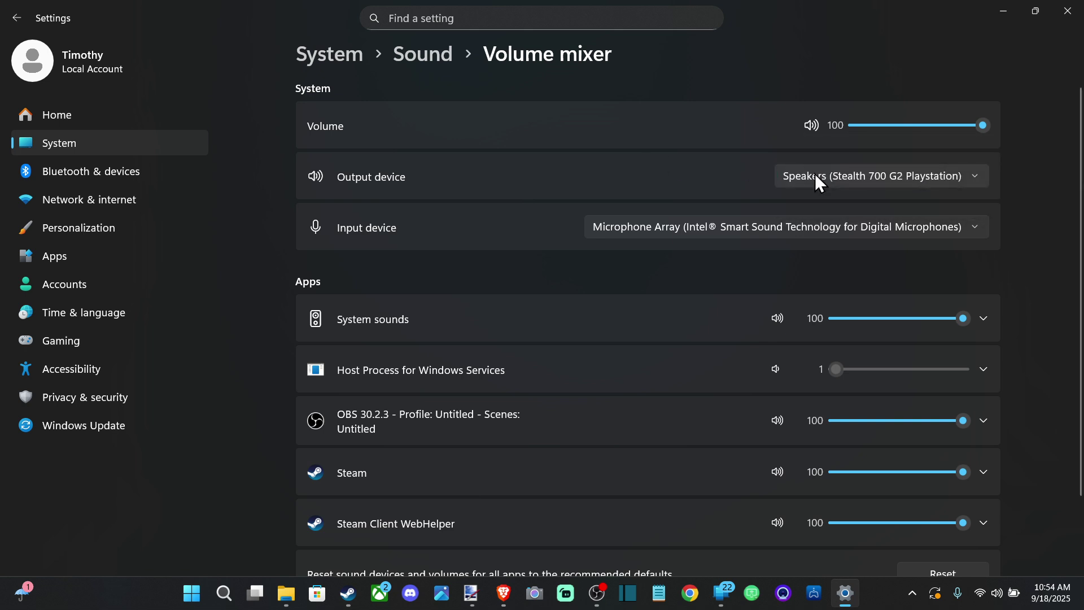
click(676, 226)
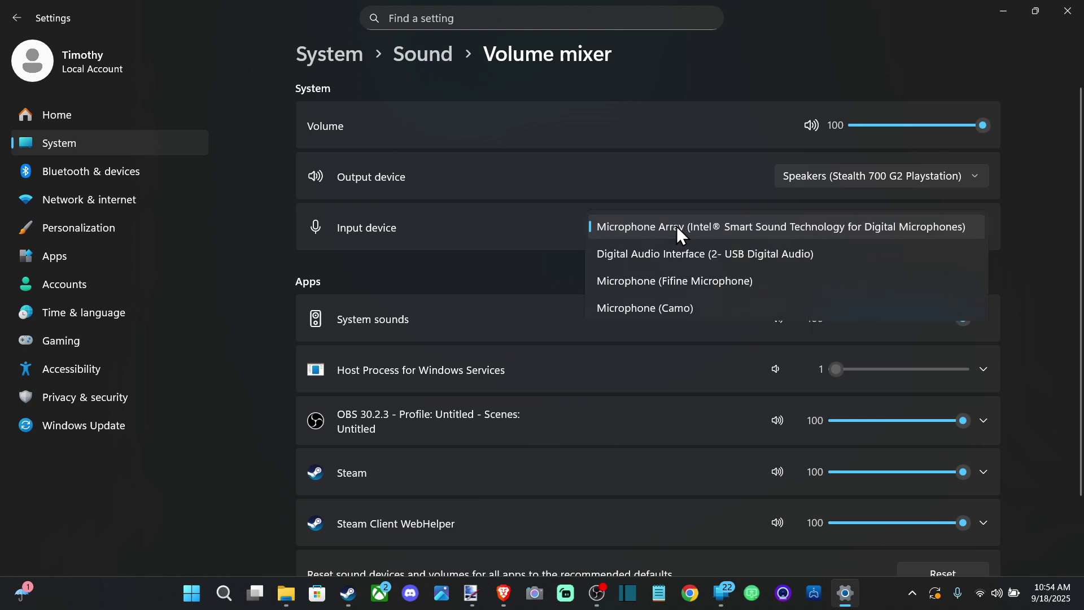
click(505, 191)
scroll(444, 237, down, 2)
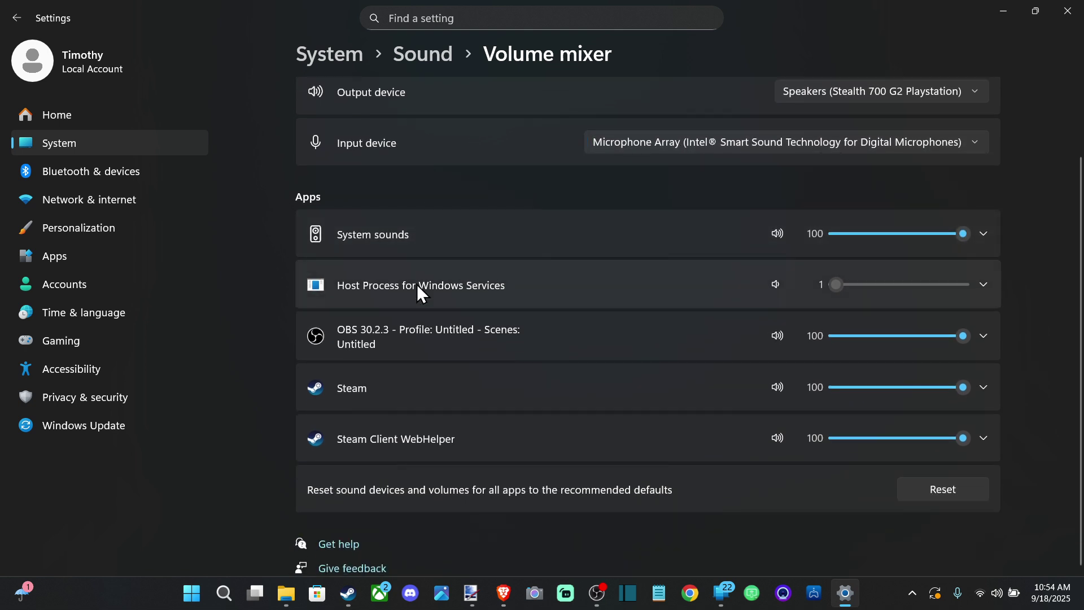
click(347, 398)
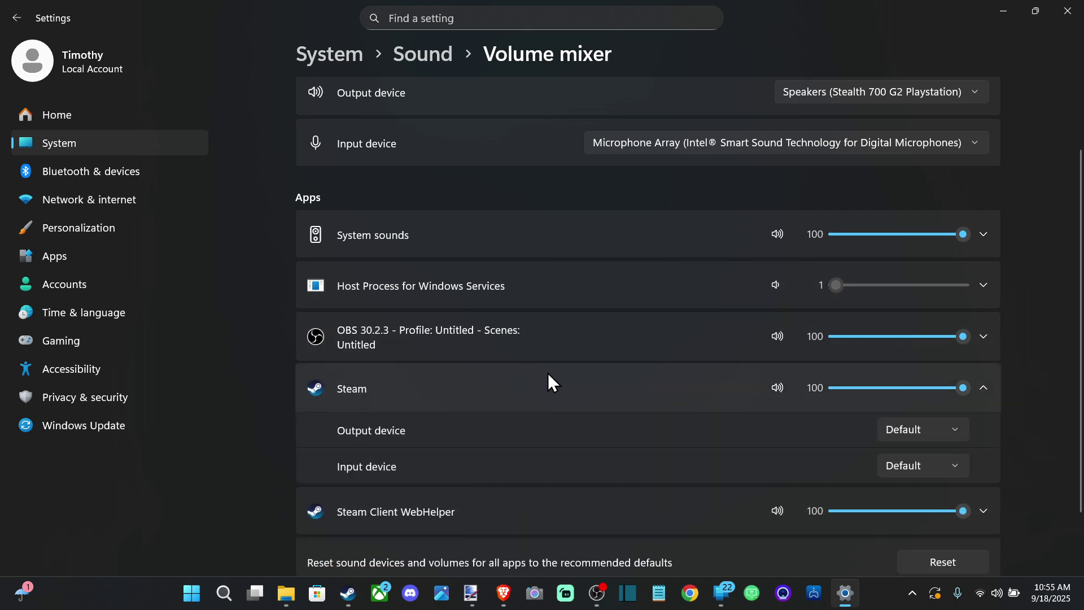
scroll(497, 375, down, 2)
click(911, 366)
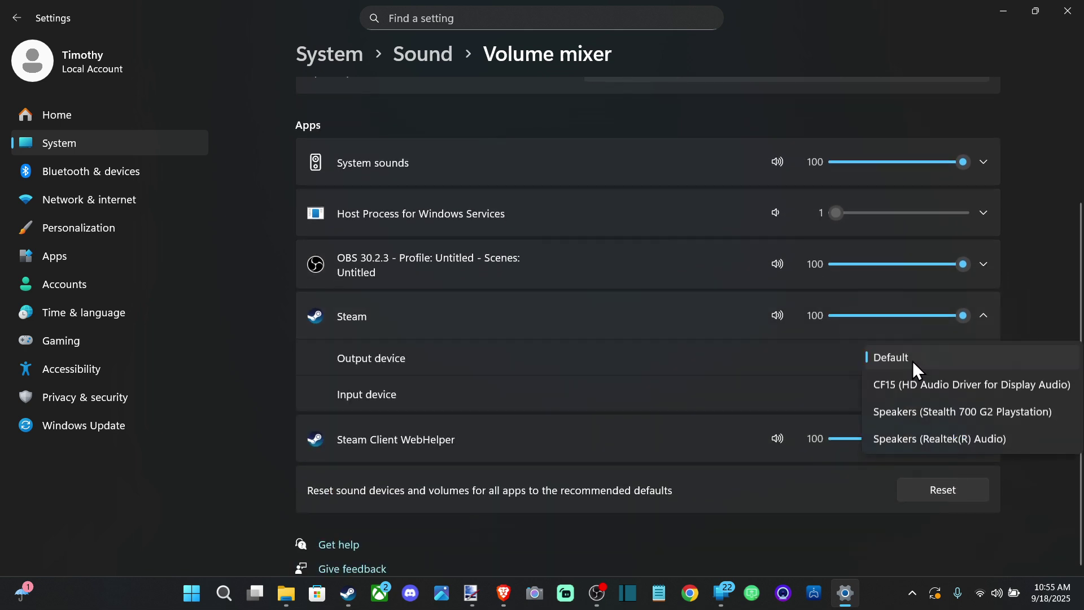
click(917, 419)
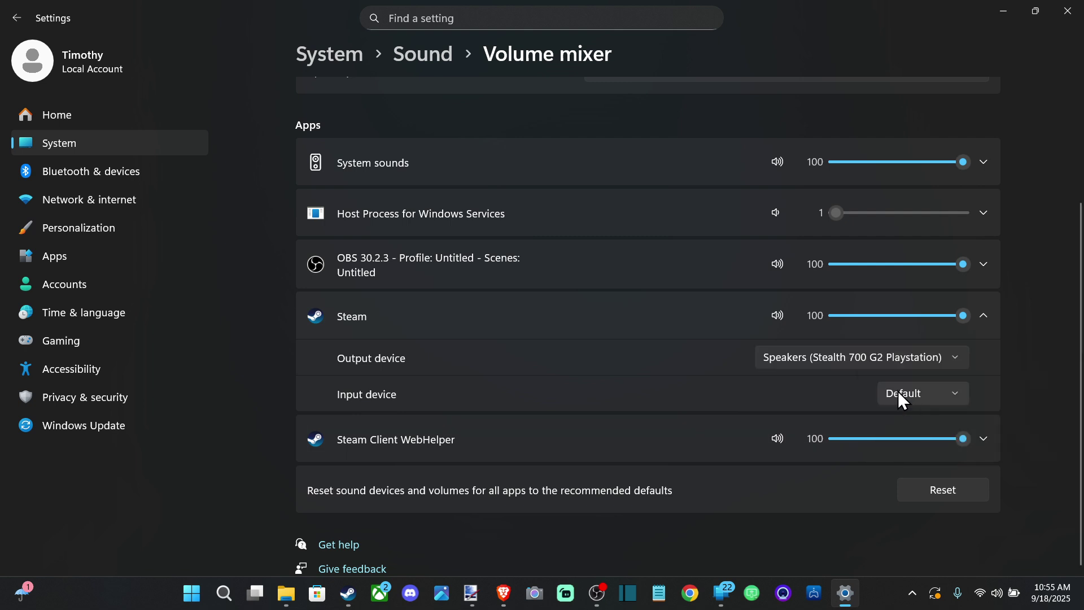
click(876, 362)
click(866, 303)
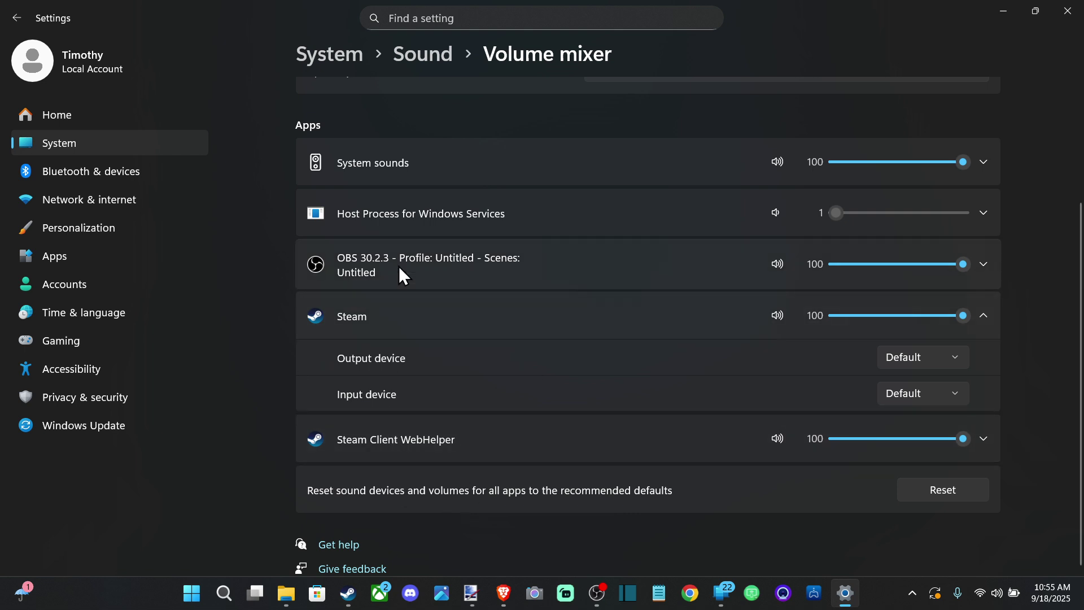
scroll(449, 458, up, 3)
scroll(432, 361, down, 3)
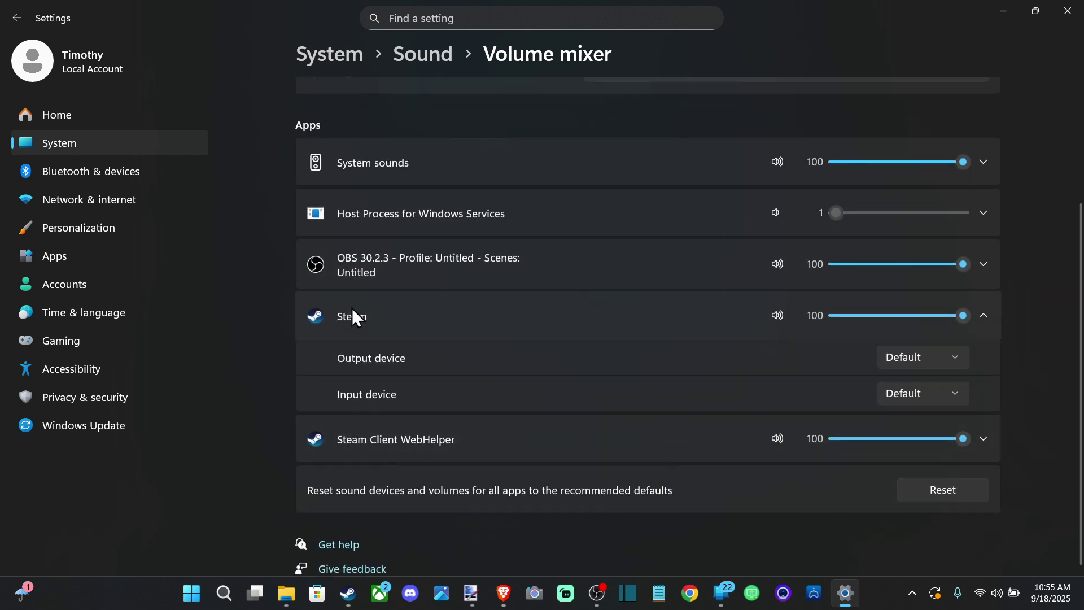
scroll(362, 382, up, 3)
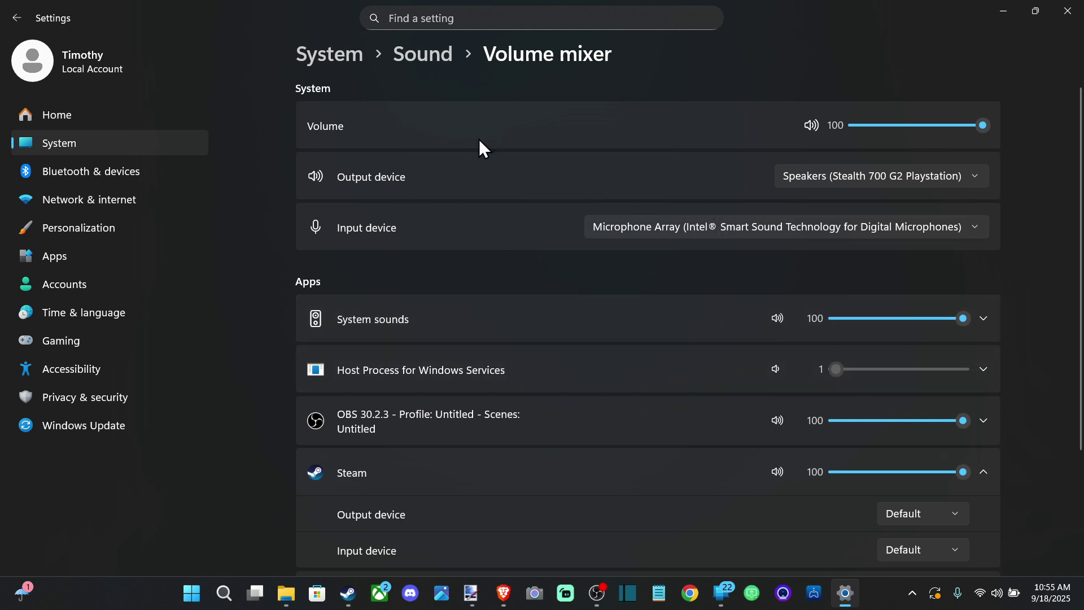
click(444, 65)
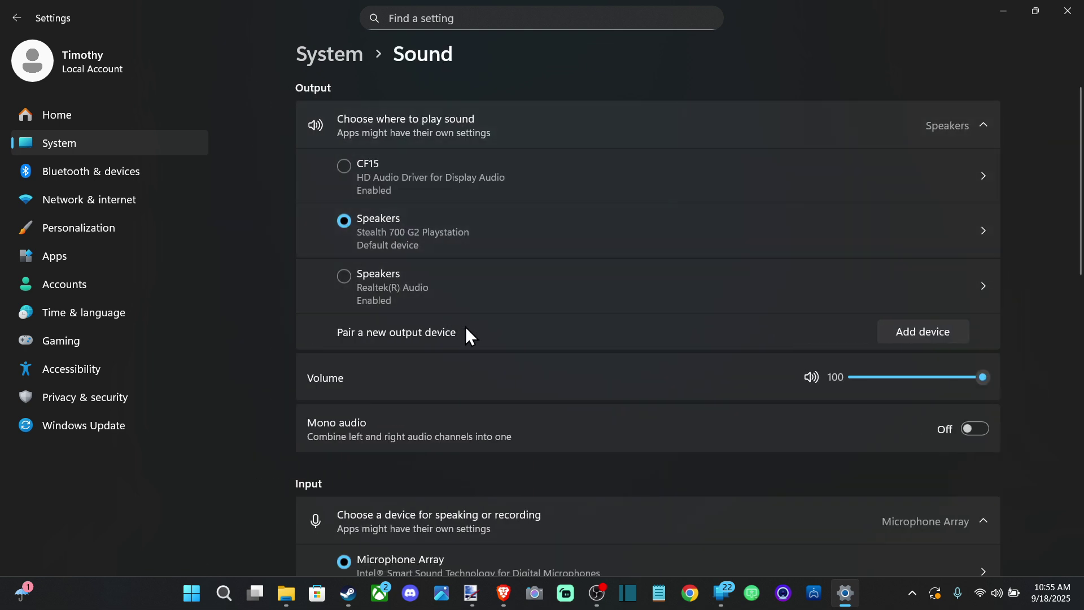
scroll(462, 334, down, 1)
scroll(462, 334, up, 1)
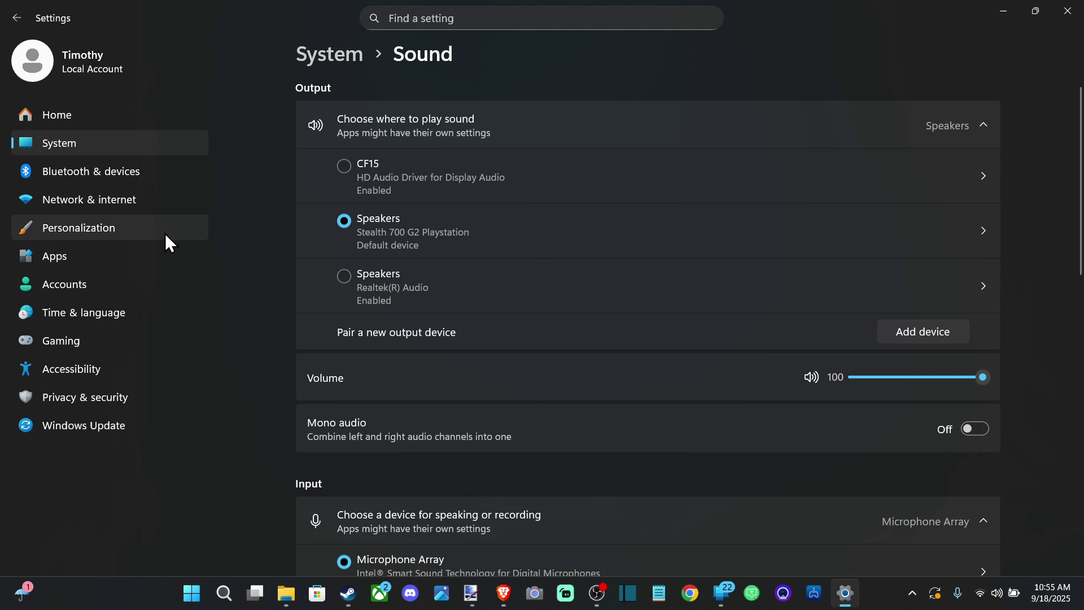
Open Privacy & security and scroll through its app permissions list
click(63, 395)
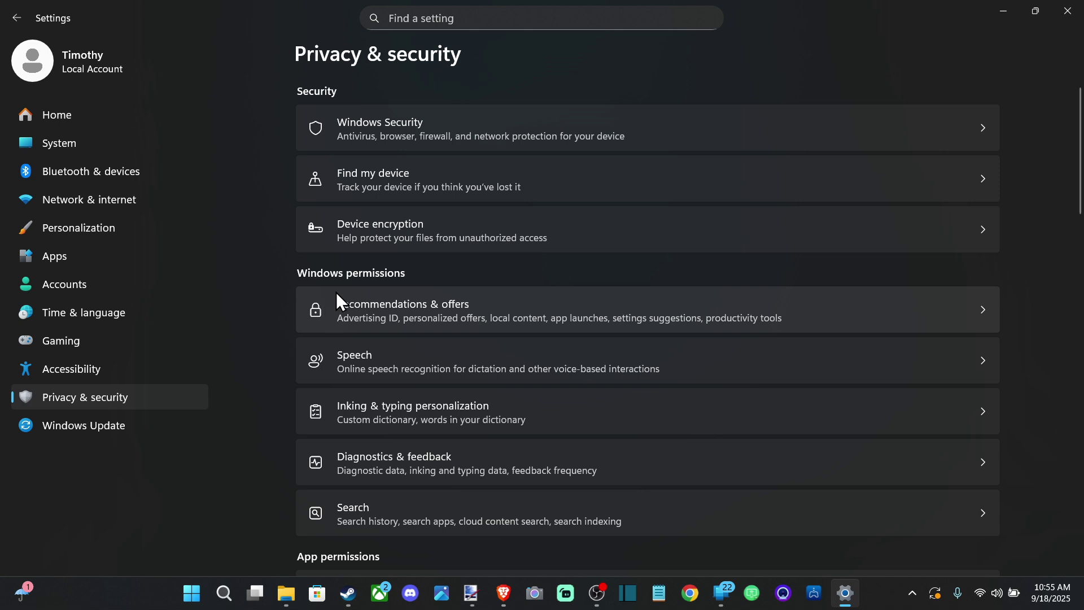
scroll(354, 266, down, 4)
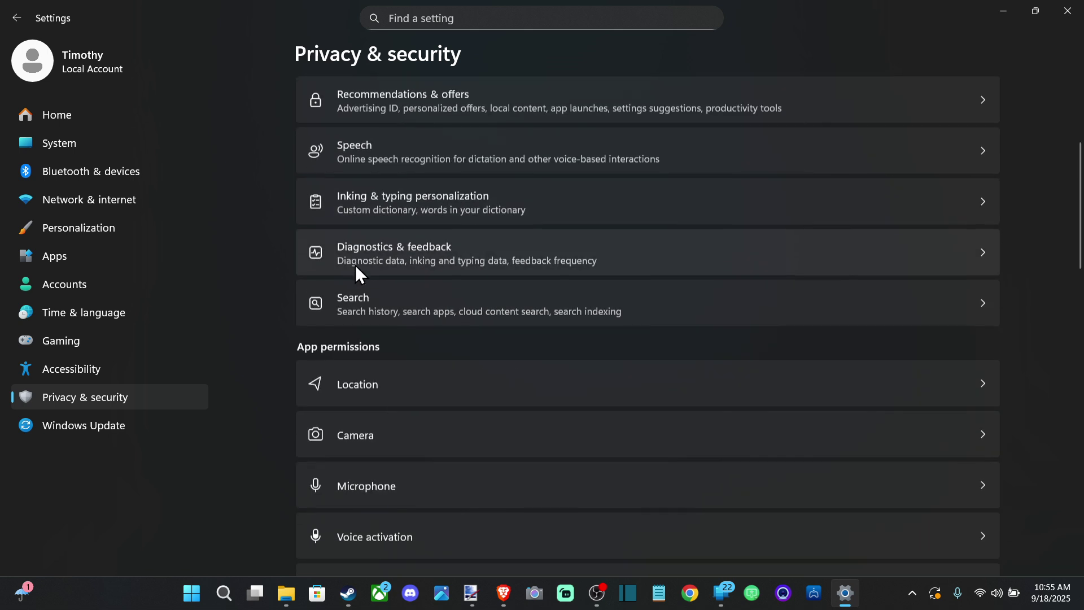
scroll(355, 263, down, 3)
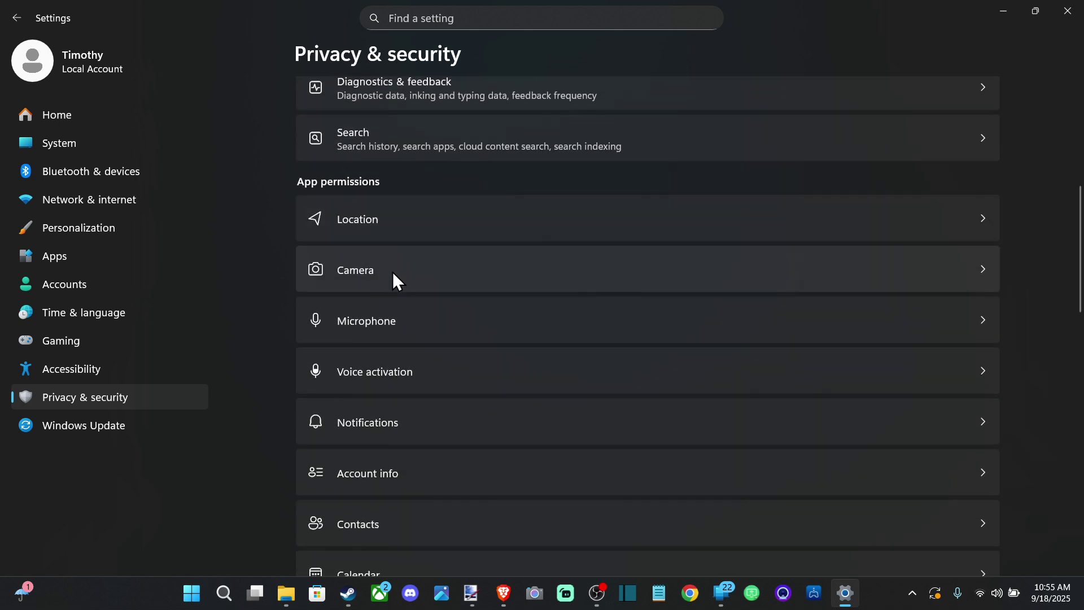
scroll(392, 272, down, 1)
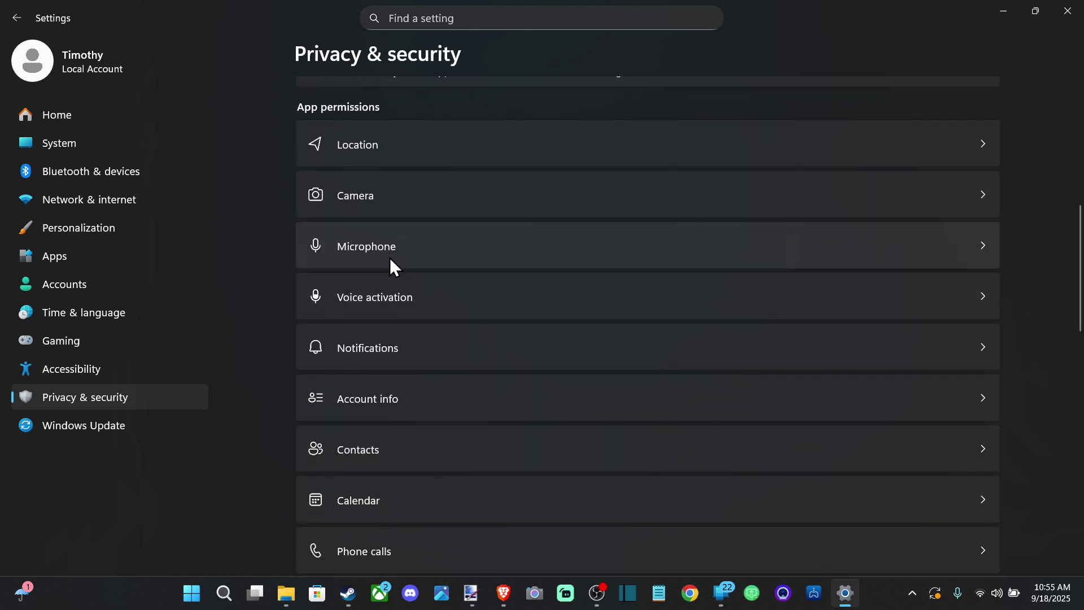
scroll(389, 258, down, 6)
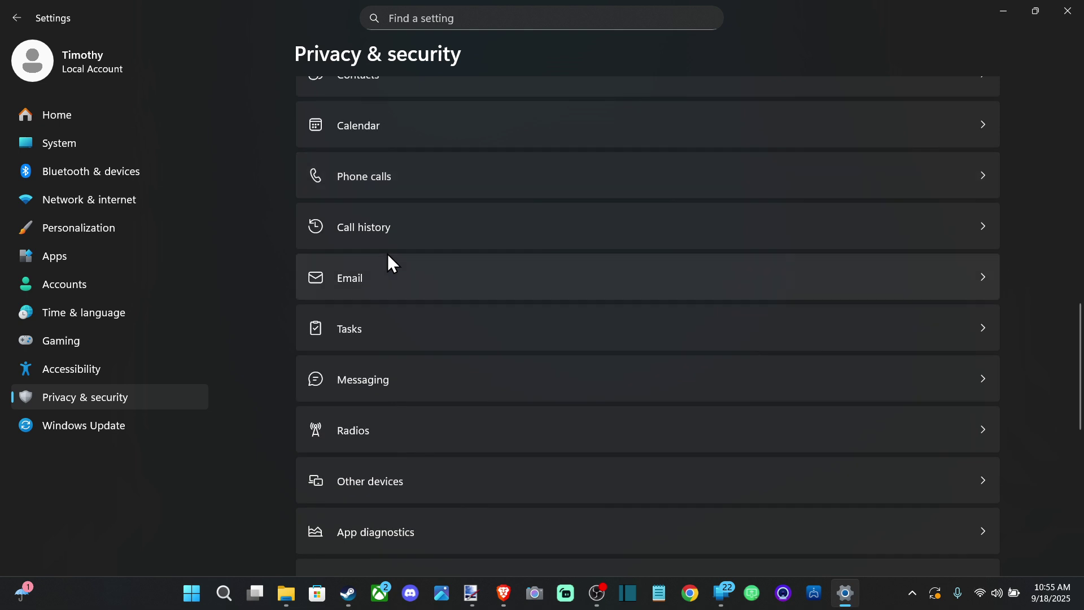
scroll(389, 257, down, 7)
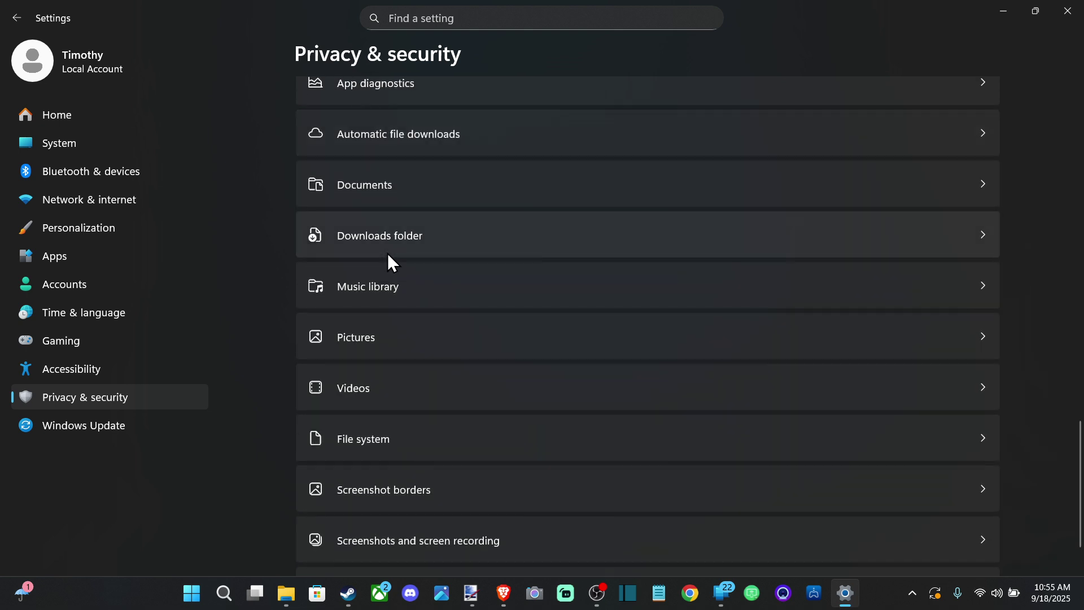
scroll(388, 253, down, 1)
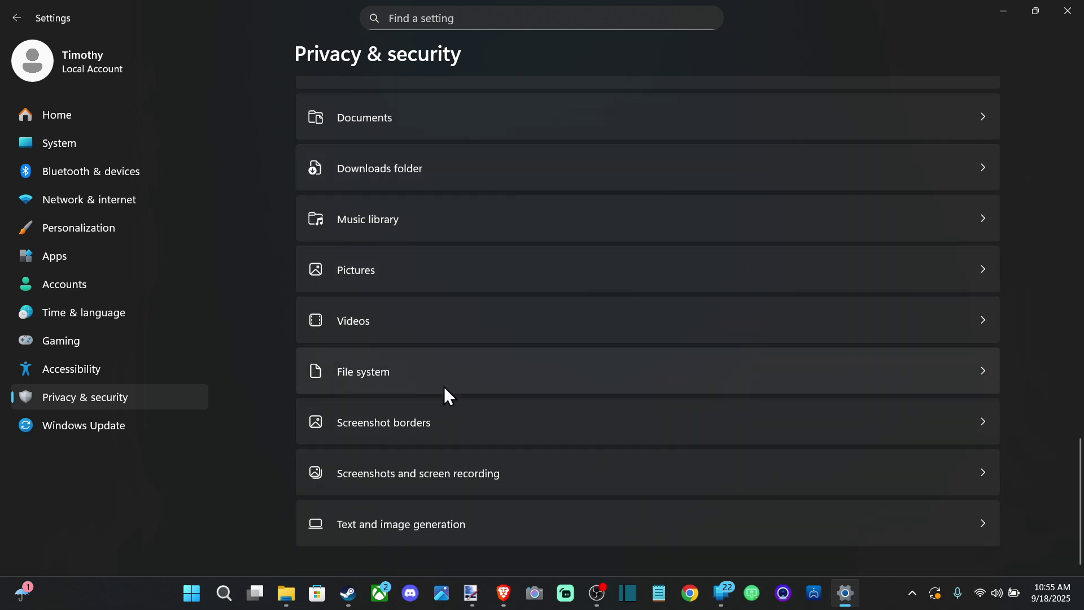
scroll(438, 359, up, 5)
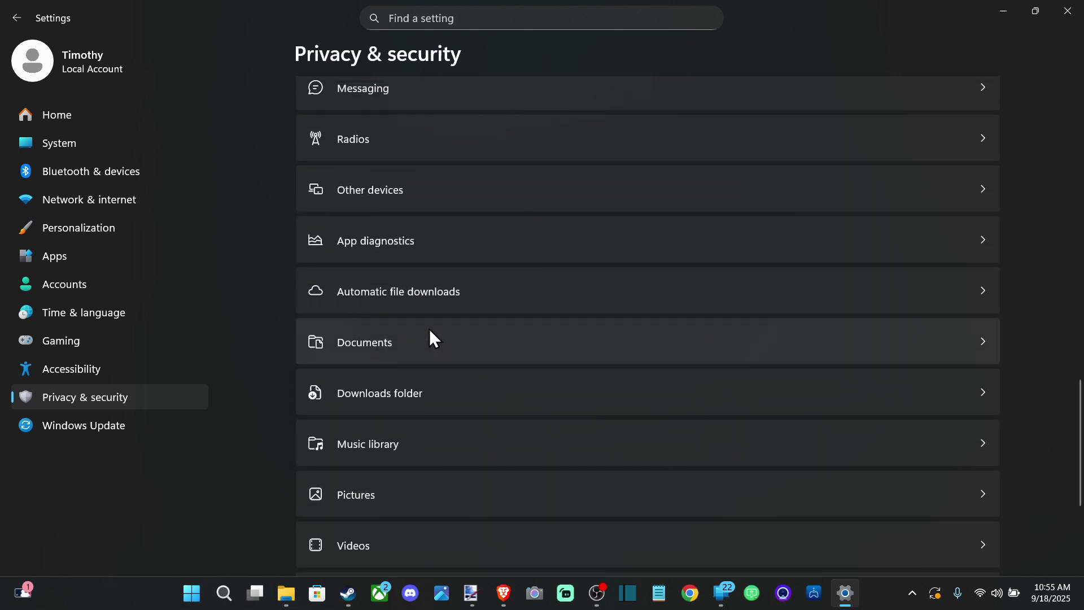
scroll(430, 327, up, 5)
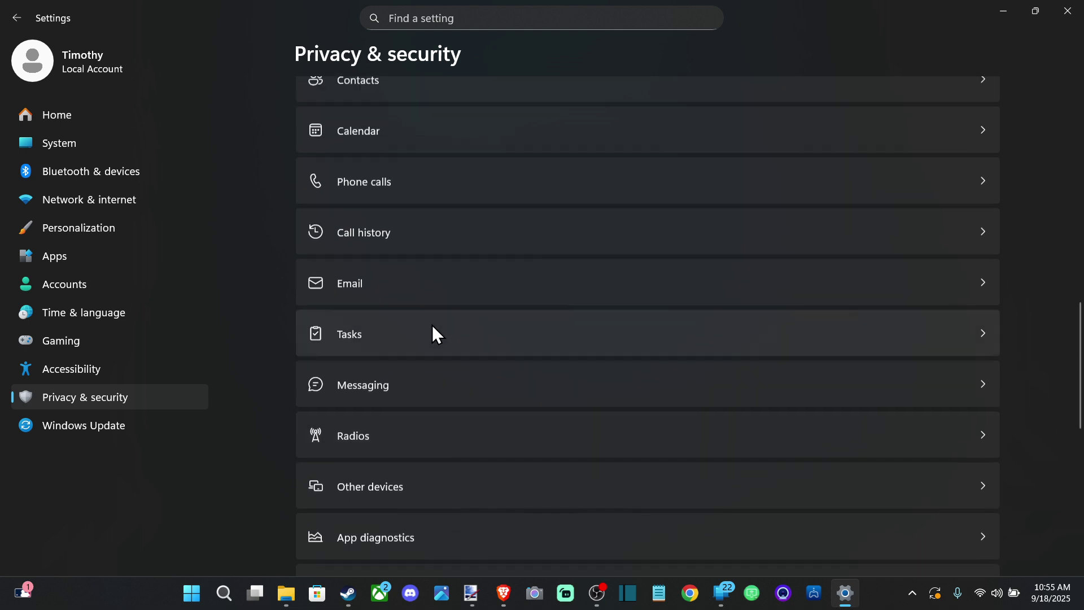
scroll(395, 309, up, 5)
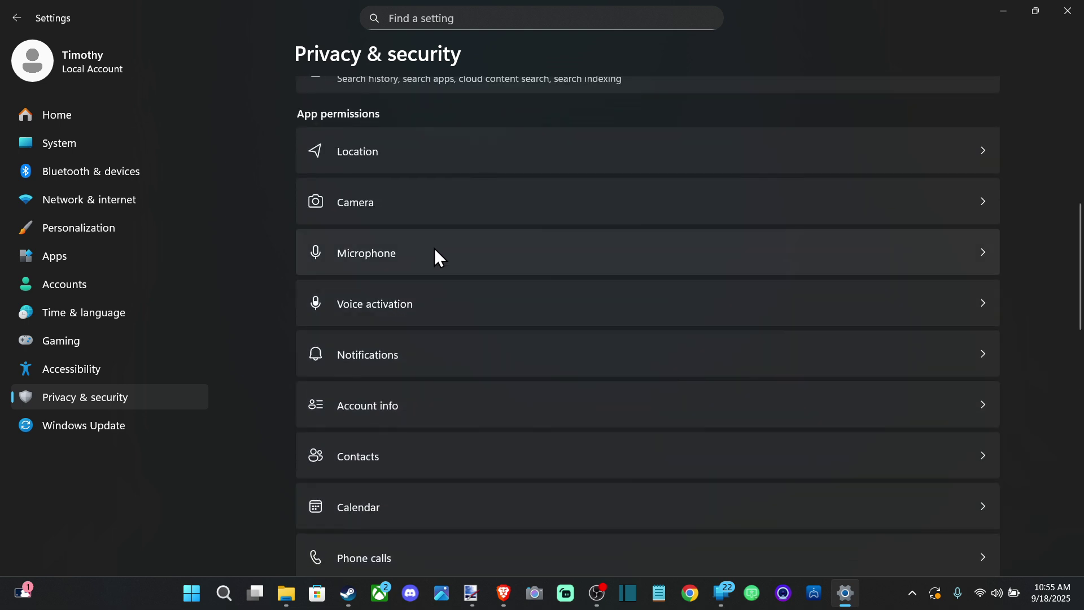
Open Microphone permissions and confirm every app, Copilot through Xbox, has access On
click(436, 252)
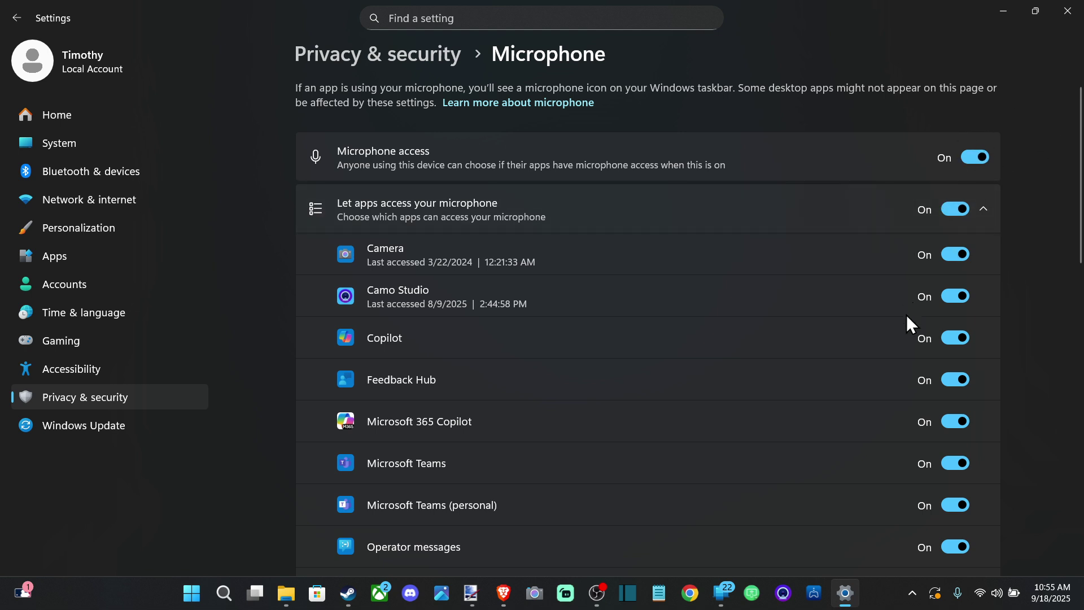
scroll(907, 338, down, 8)
scroll(928, 515, up, 7)
scroll(960, 187, up, 1)
scroll(914, 412, down, 4)
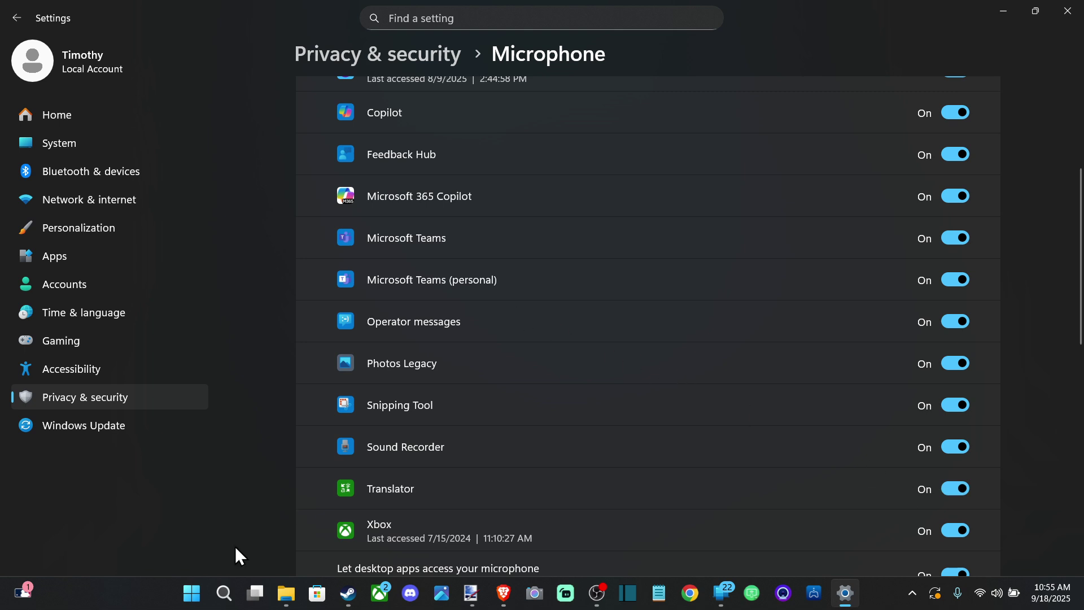
Search 'device' to launch Device Manager and centre its window
click(222, 594)
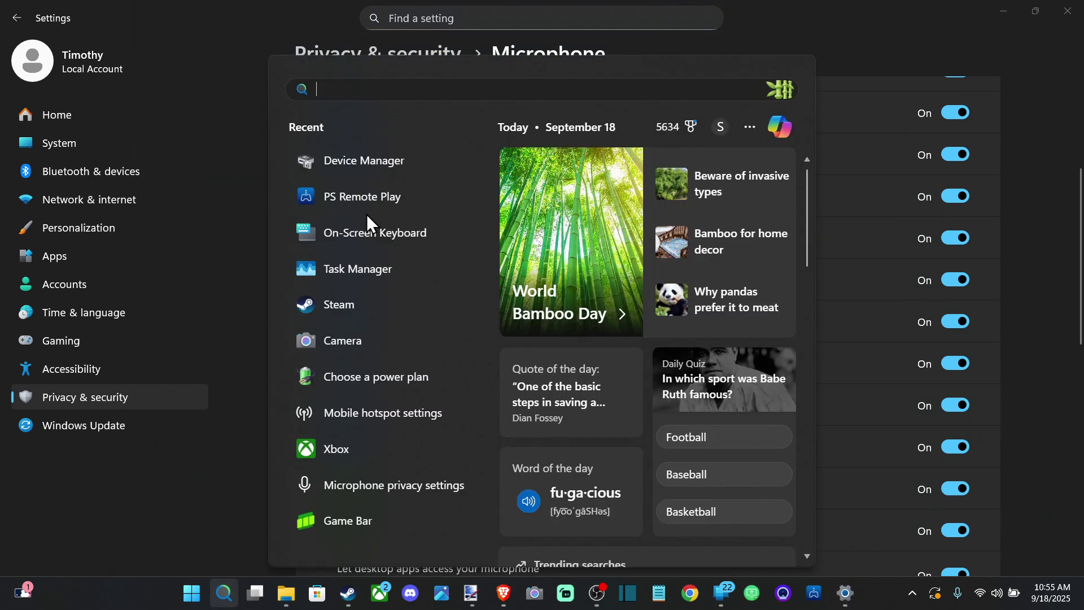
text(device)
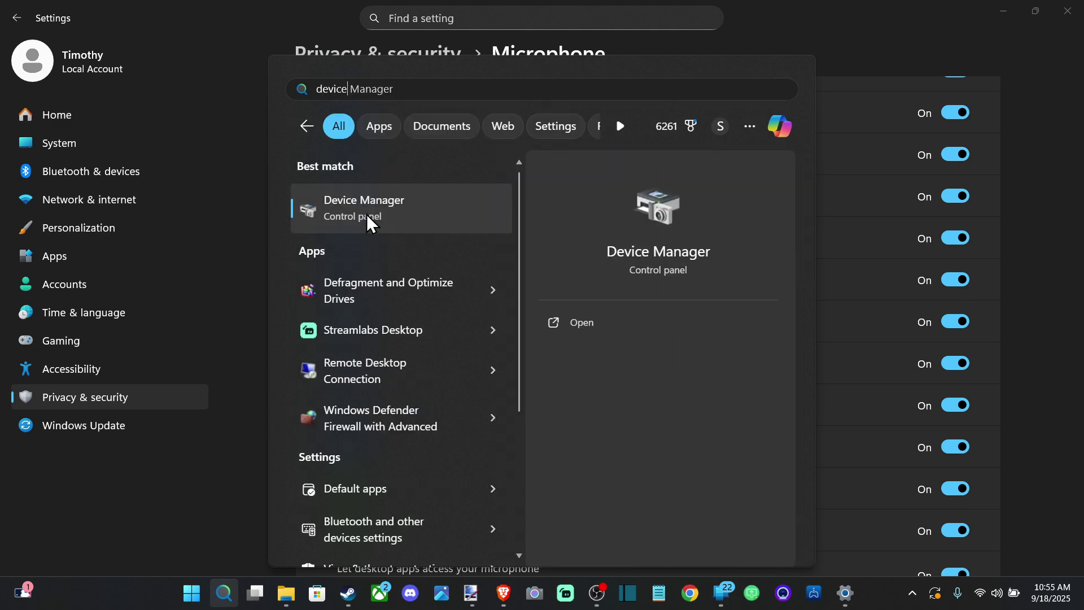
click(367, 215)
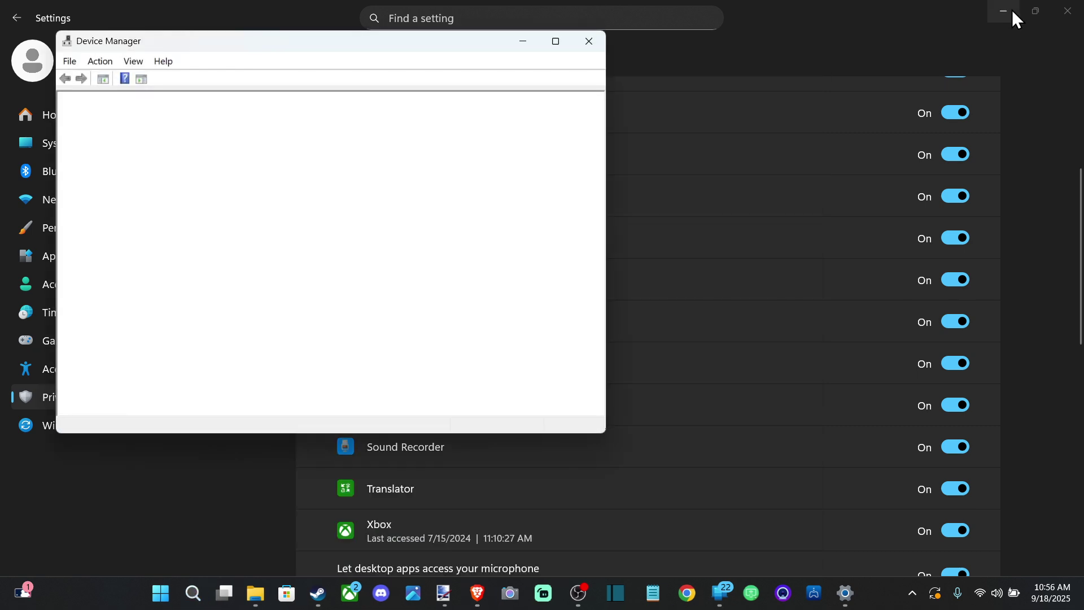
click(1004, 10)
drag(441, 46, 701, 80)
Expand Audio inputs and outputs and open the Stealth 700 G2 speakers' properties
click(392, 151)
click(341, 148)
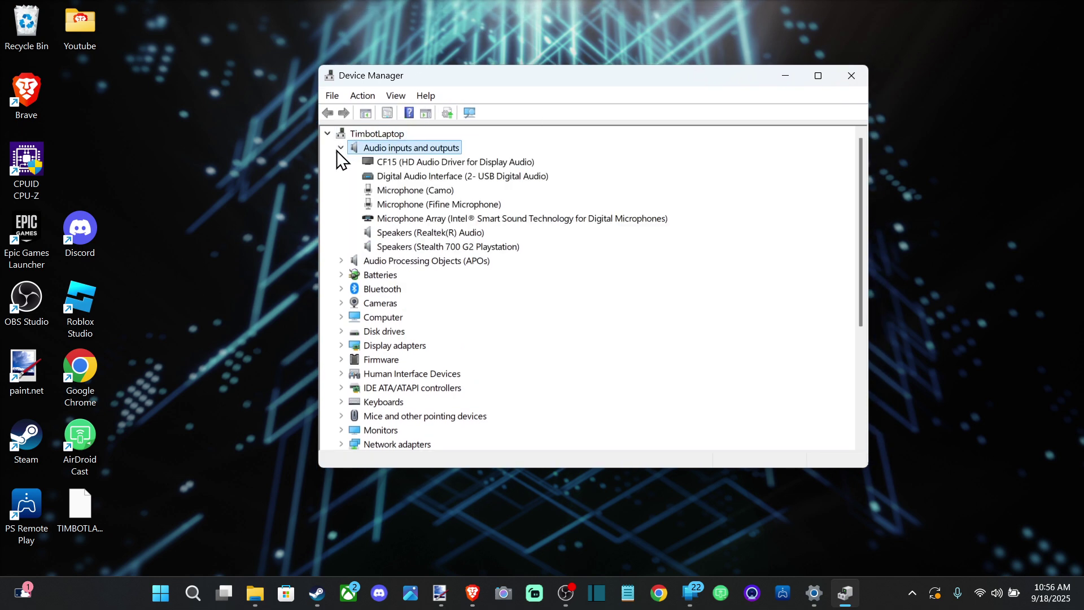
click(395, 234)
right_click(402, 246)
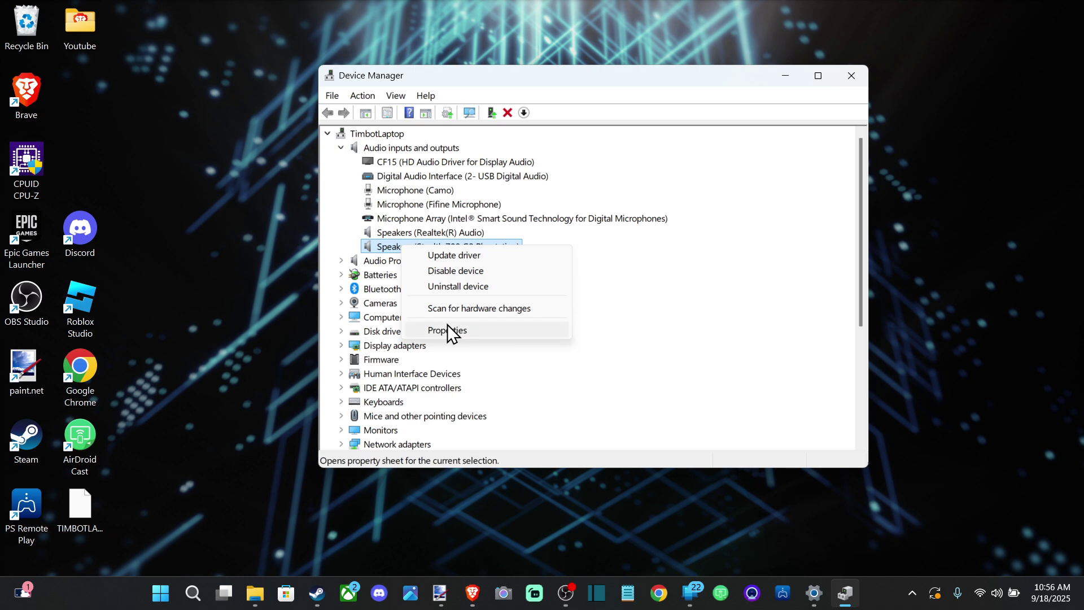
click(447, 328)
Check the speakers' Driver, Details and Events tabs, confirming working status, then cancel
click(508, 141)
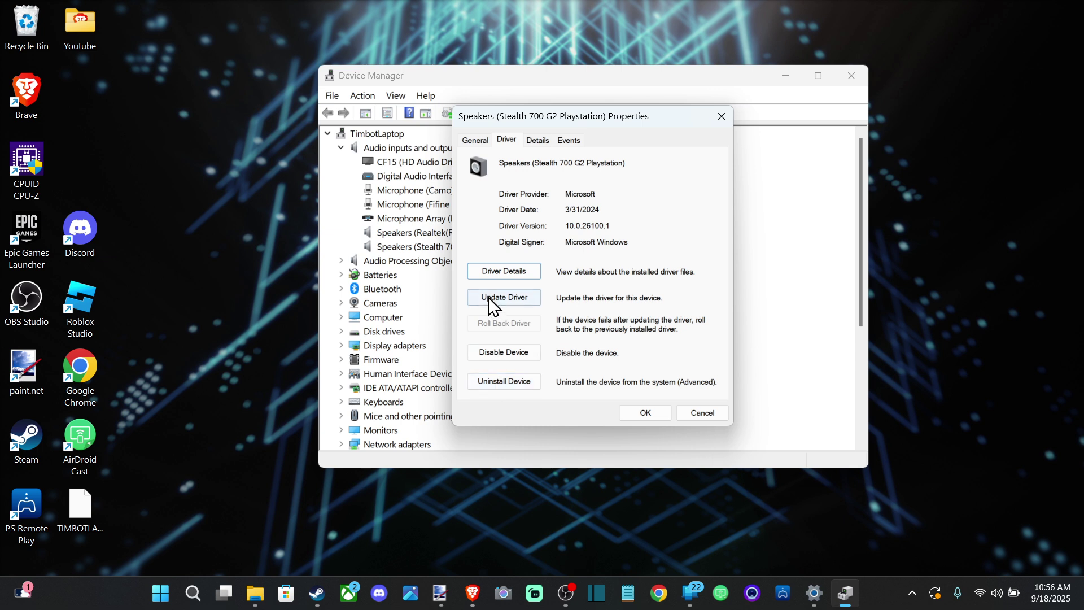
click(547, 141)
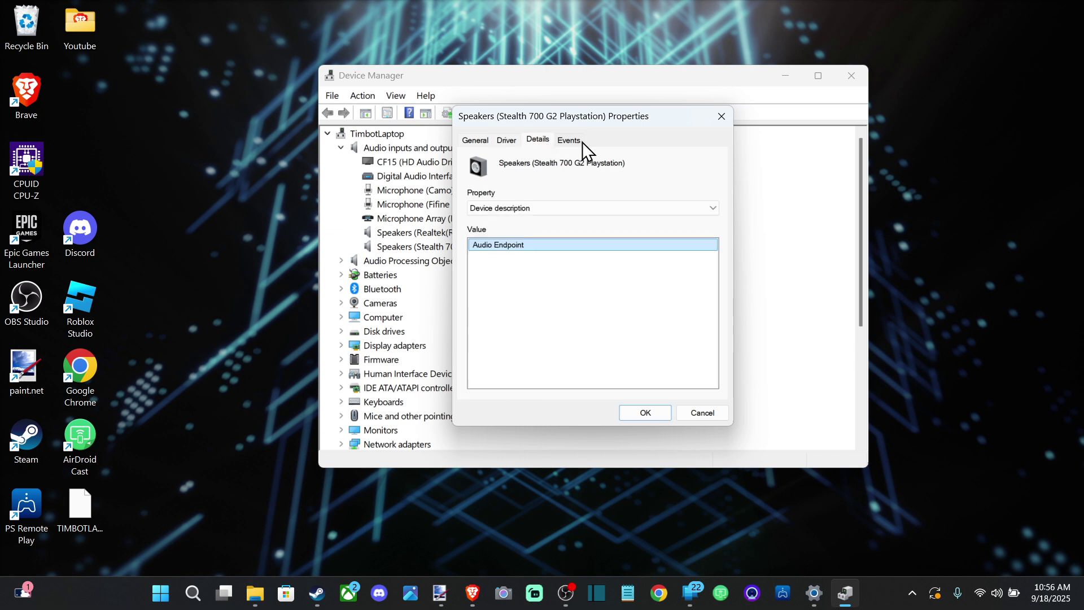
click(569, 142)
click(475, 140)
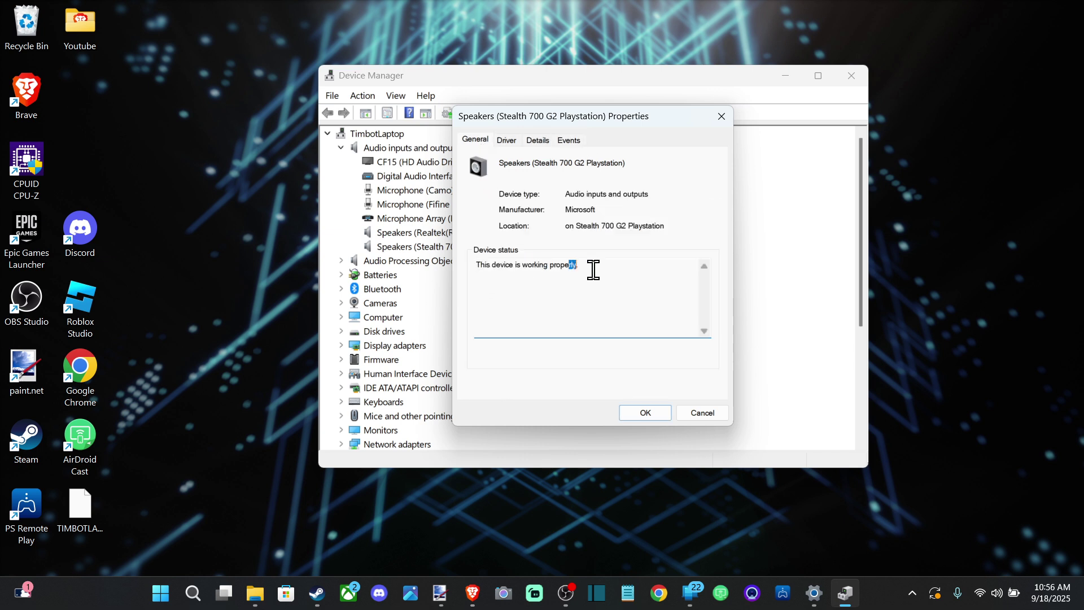
click(702, 416)
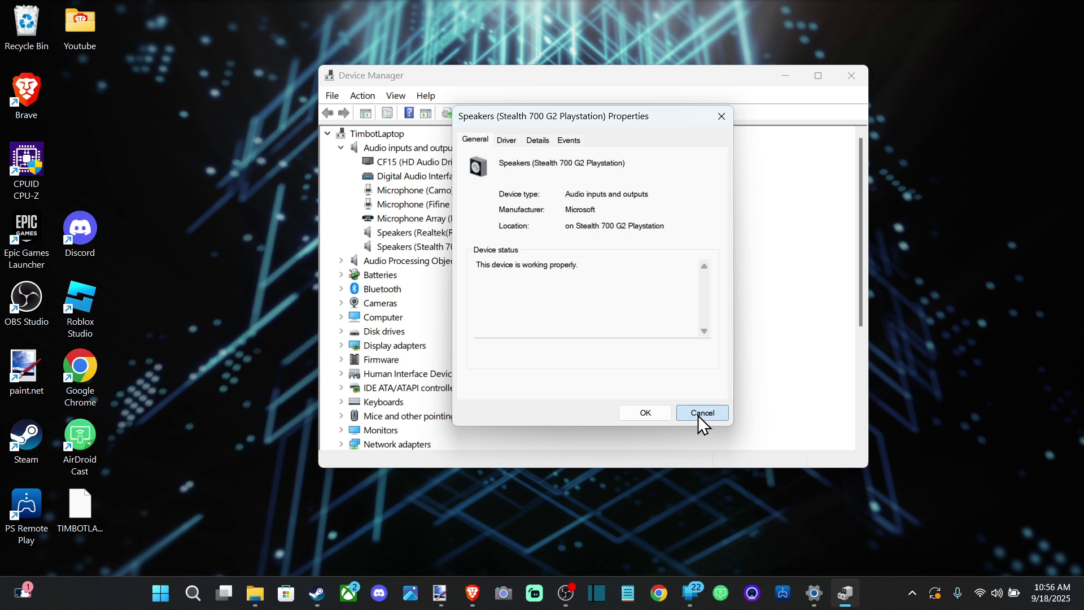
right_click(408, 252)
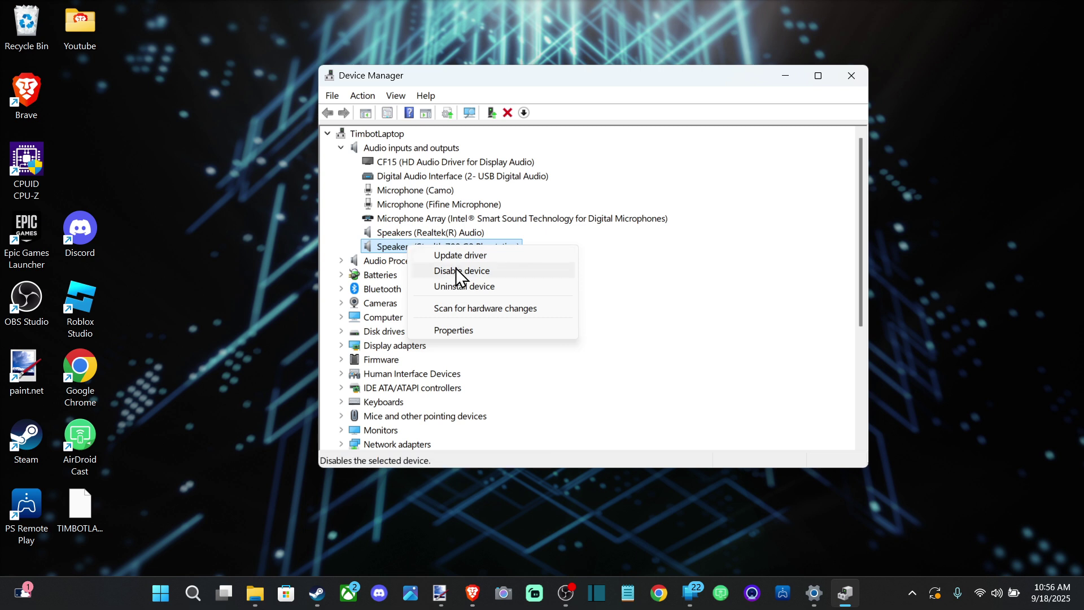
click(393, 256)
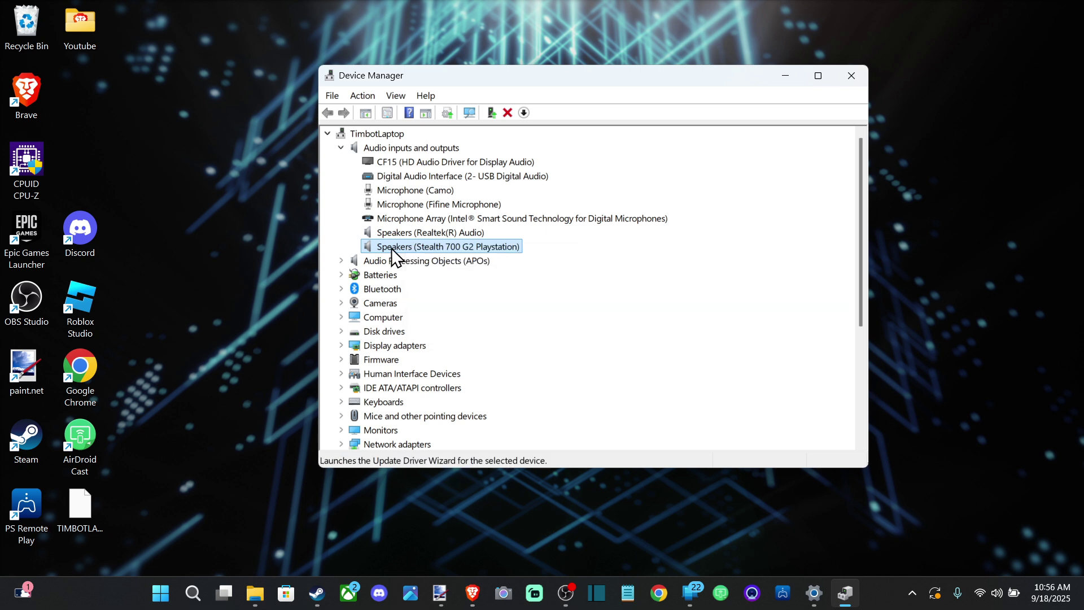
Show hidden devices and read the Stealth 700 G2 Hands-Free earphone's Code 45 not-connected status
click(396, 96)
click(446, 244)
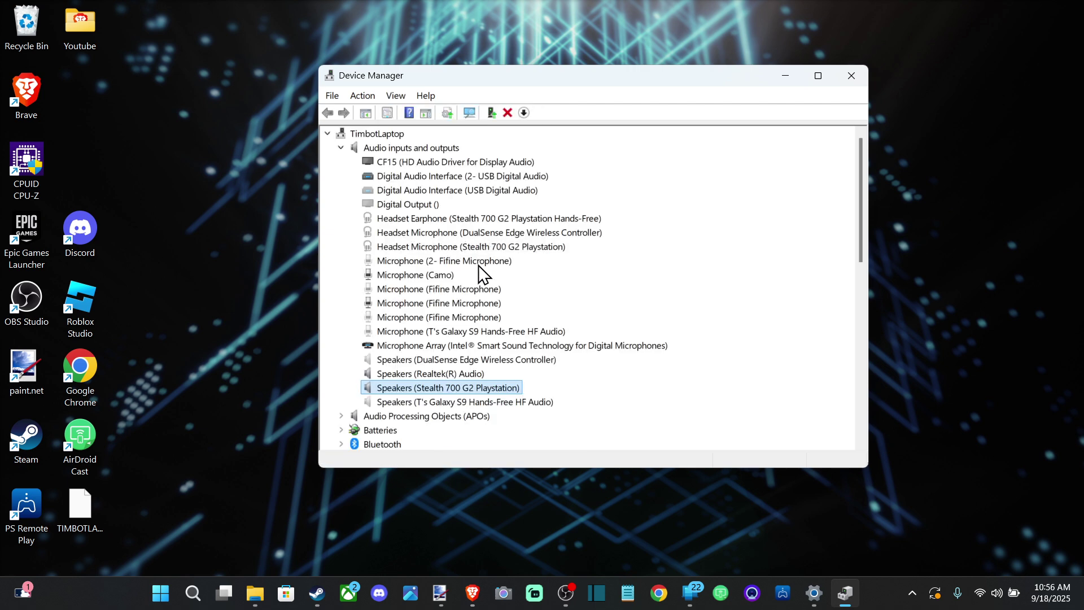
double_click(406, 221)
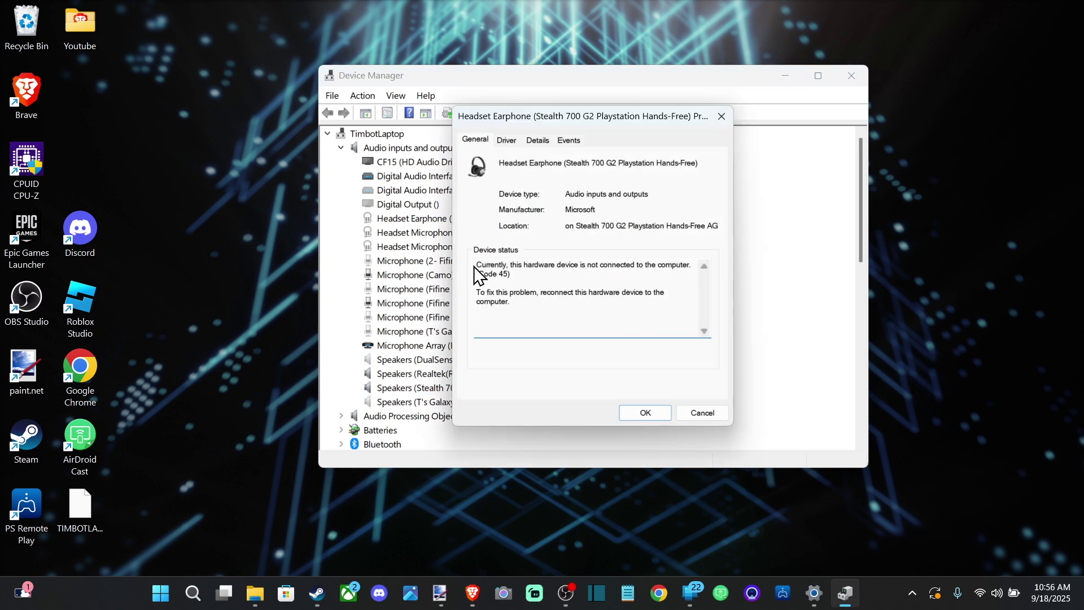
drag(488, 266, 676, 275)
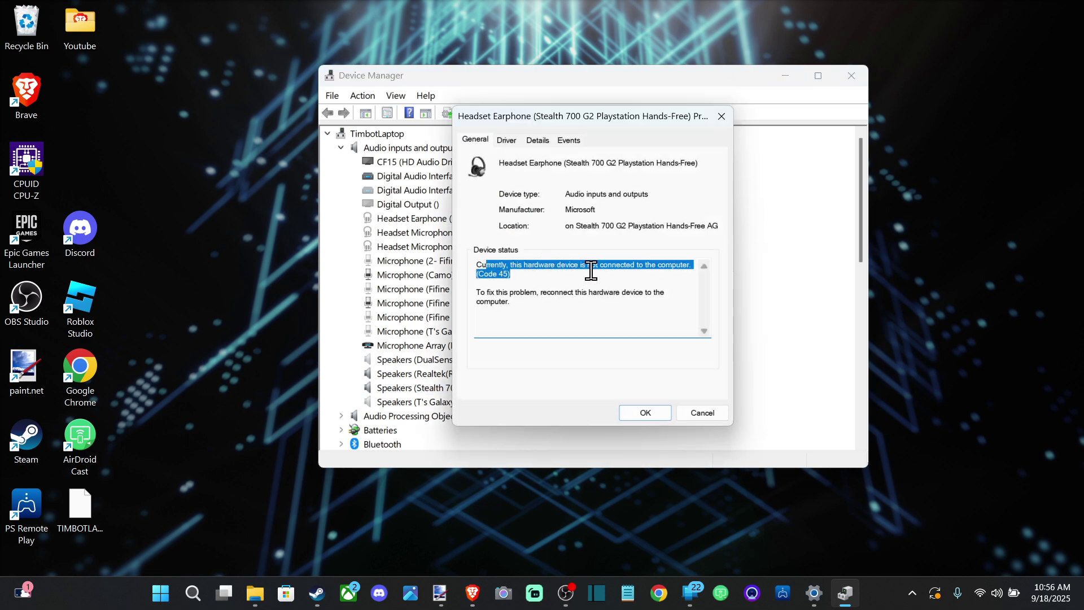
click(538, 265)
drag(503, 265, 652, 272)
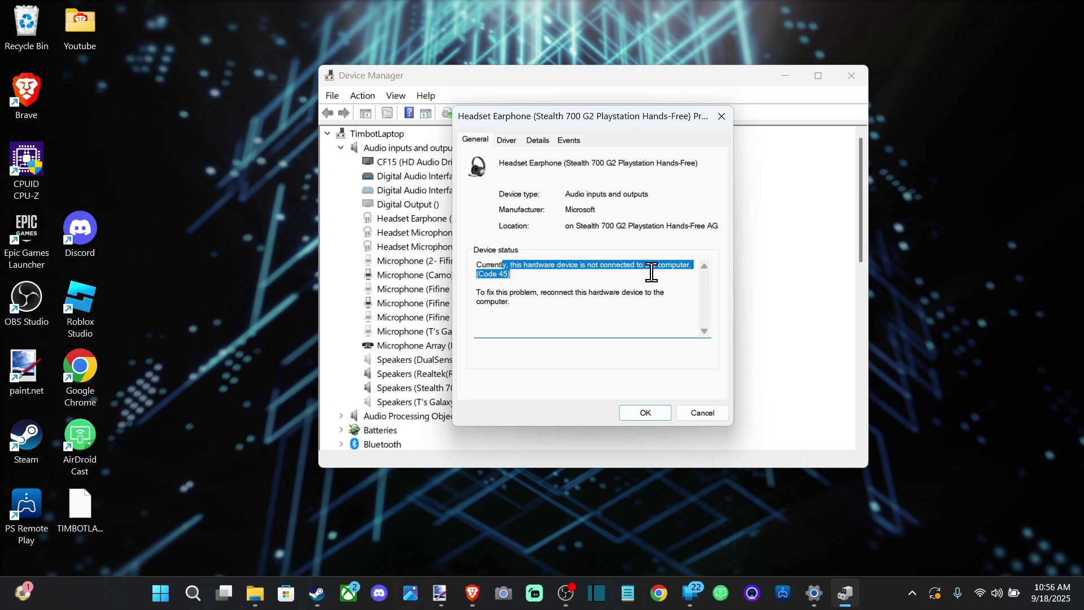
click(696, 412)
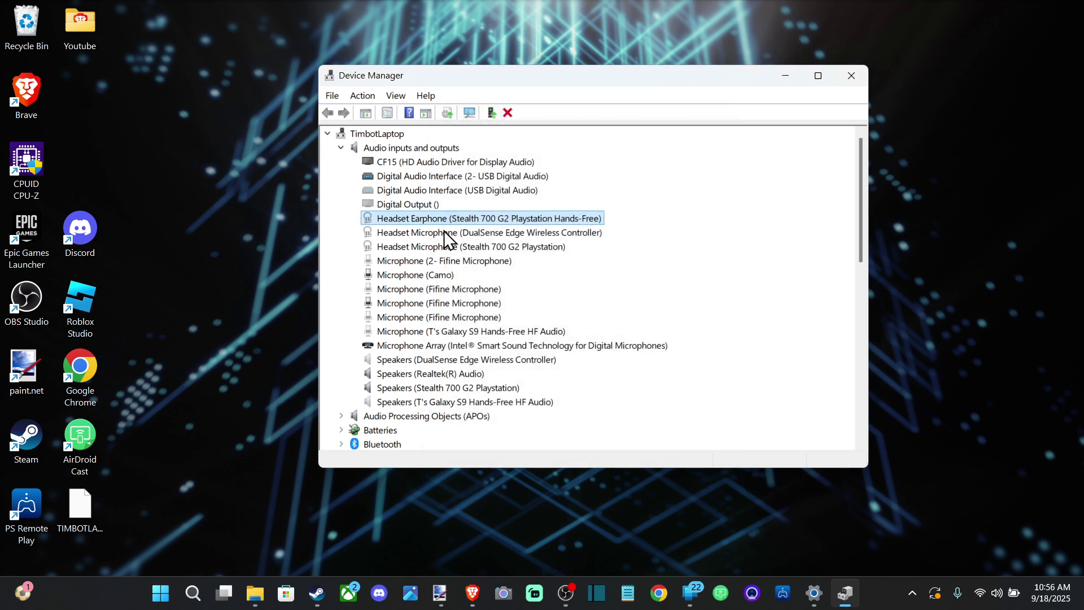
click(426, 388)
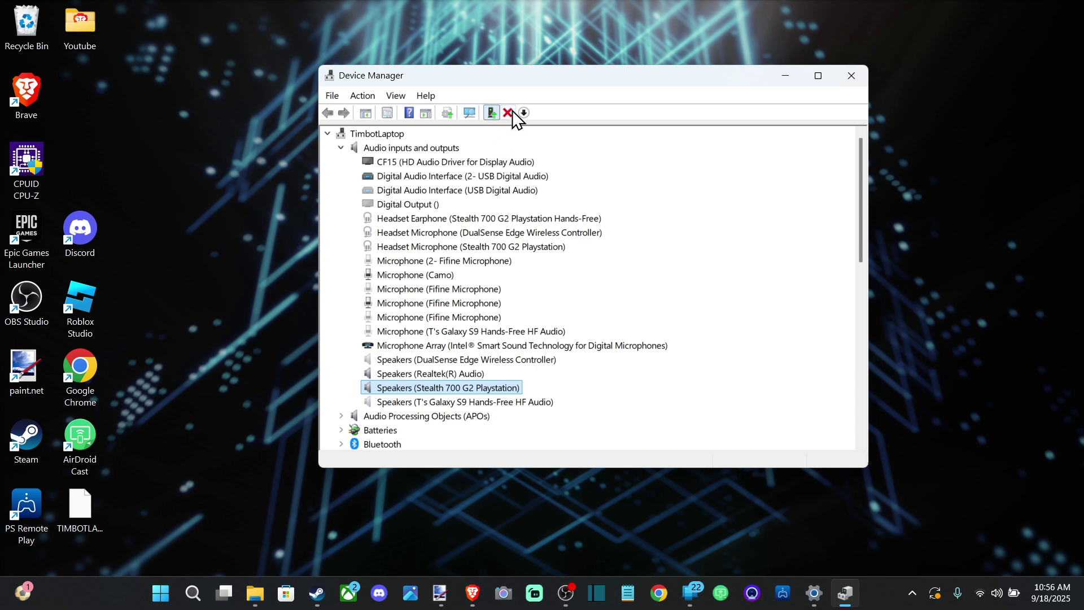
Rescan for hardware changes and review the Intel Microphone Array's context-menu options
click(470, 113)
click(402, 347)
right_click(402, 354)
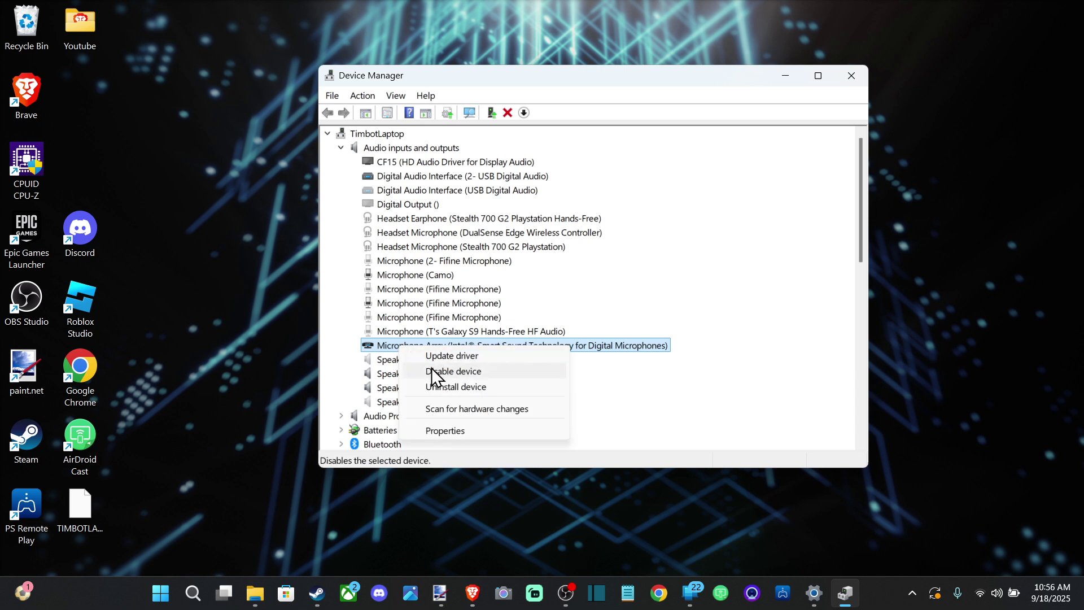
click(377, 351)
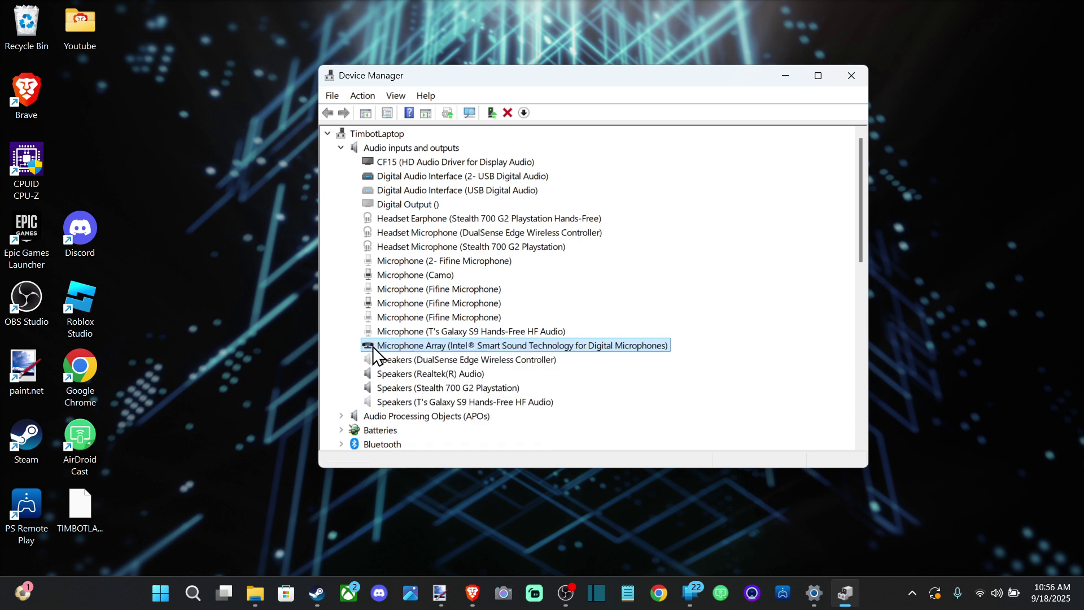
right_click(450, 348)
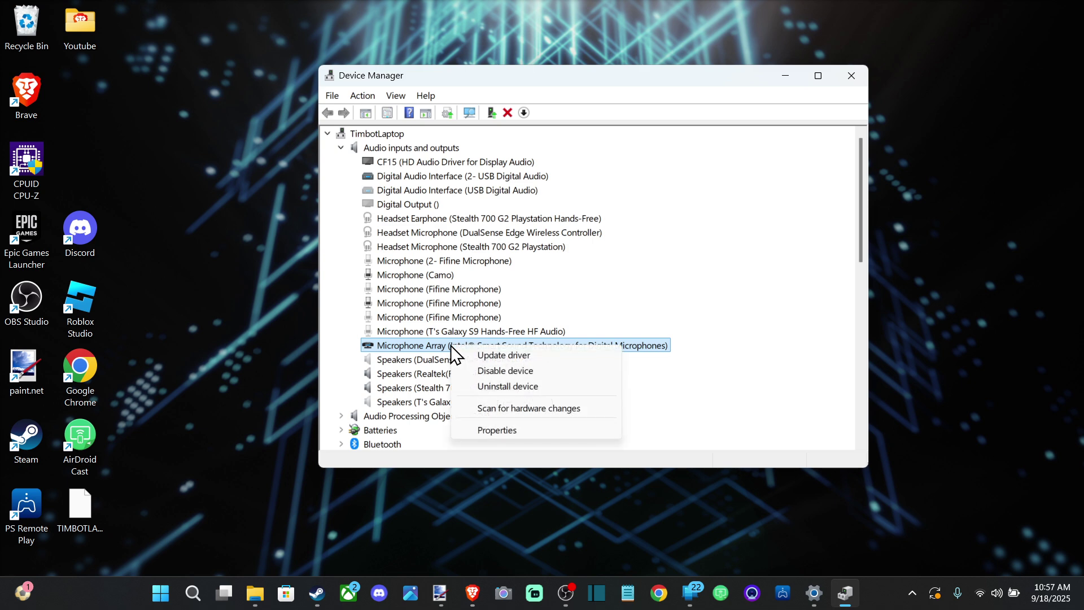
click(392, 351)
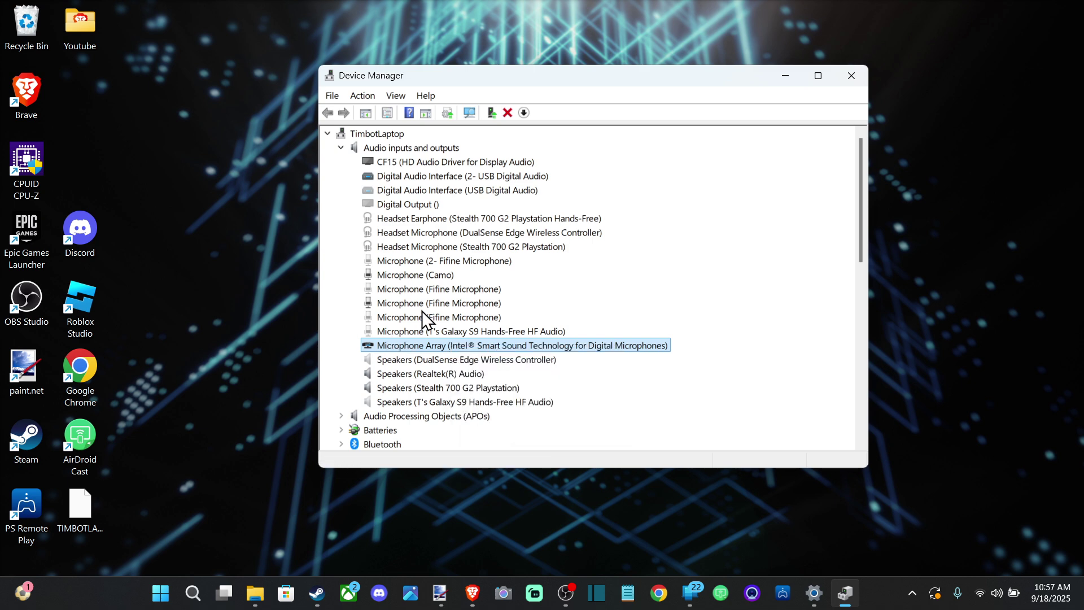
Look over the device list, then close Device Manager
scroll(455, 355, down, 3)
scroll(457, 353, up, 2)
scroll(456, 353, up, 1)
scroll(469, 342, down, 1)
scroll(456, 365, up, 1)
click(851, 76)
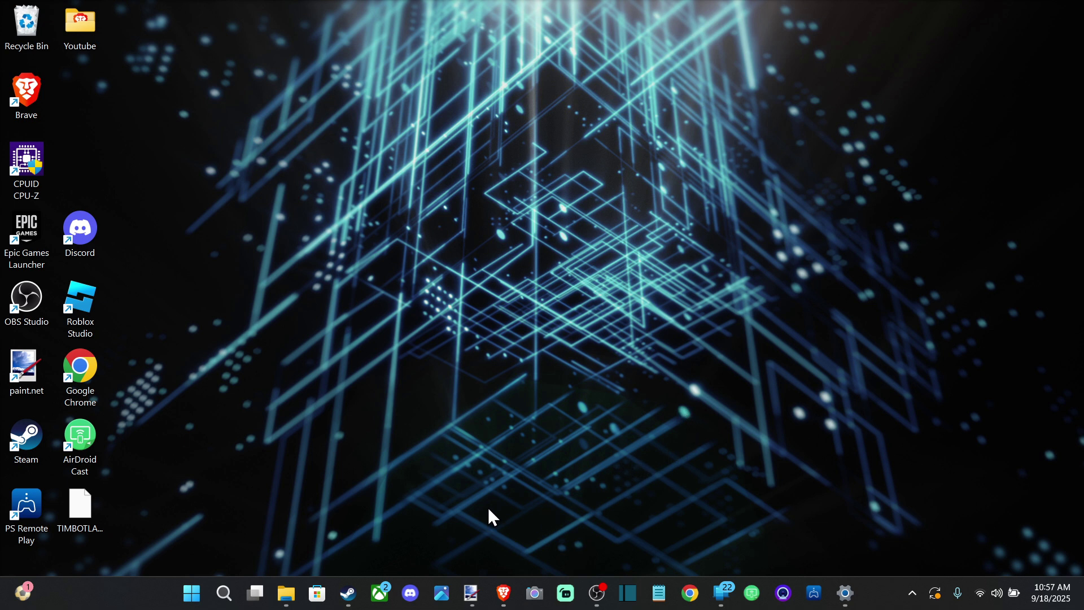
Reopen Device Manager by searching 'device' and move its window to the screen centre
click(224, 593)
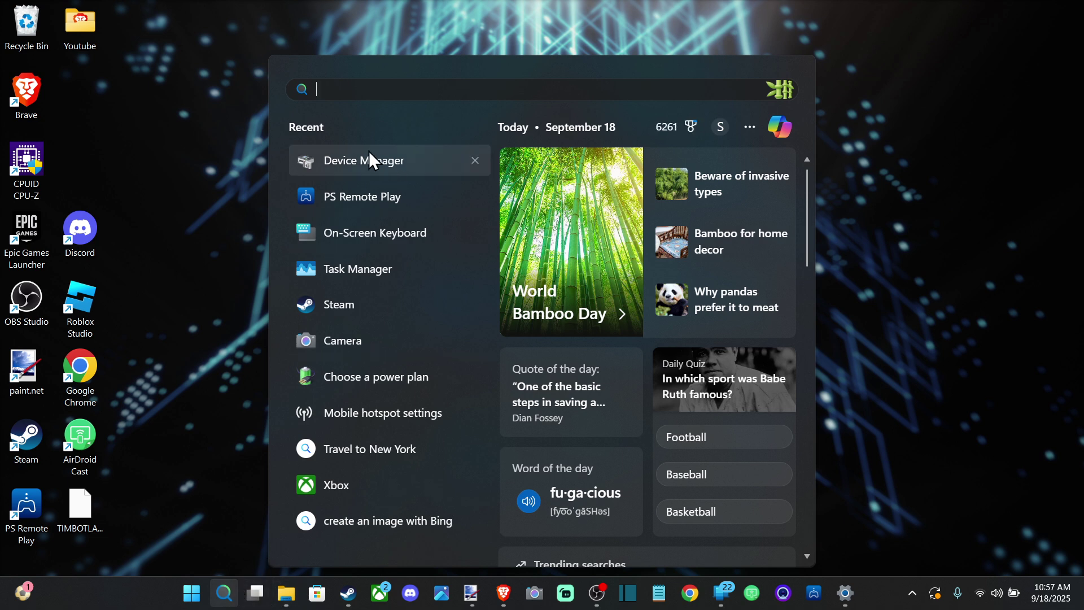
text(device)
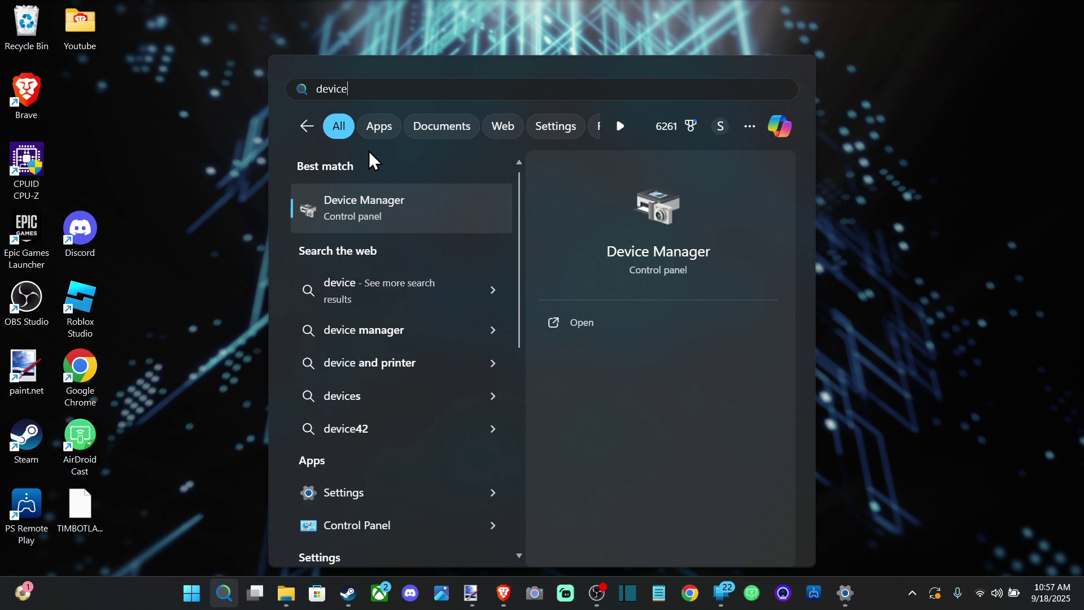
click(325, 204)
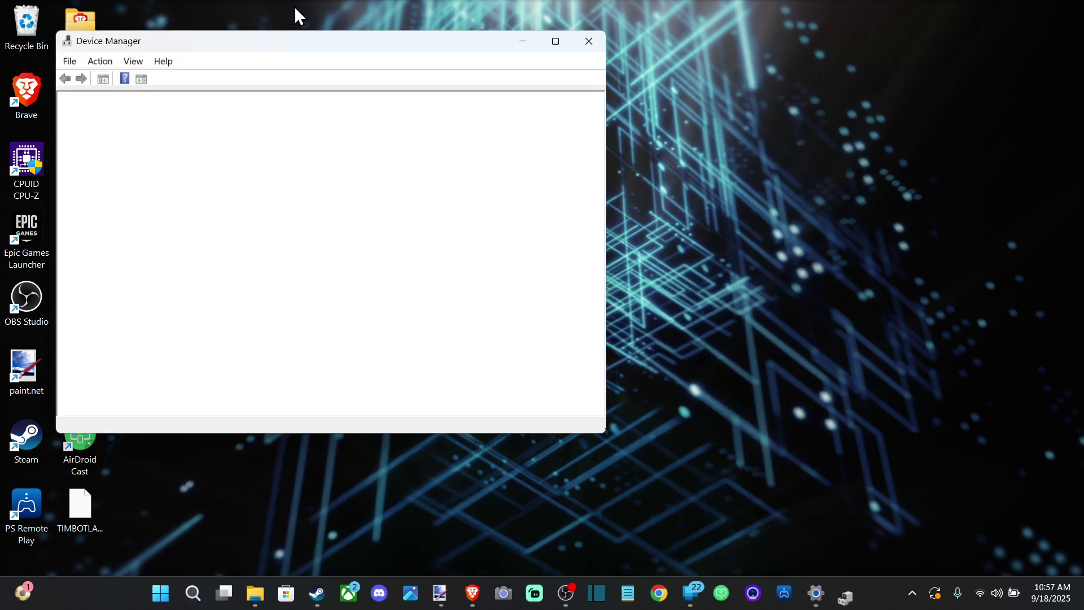
drag(297, 36, 545, 84)
Expand Audio inputs and outputs, then select the Stealth 700 G2 Playstation speakers and Camo microphone
click(327, 160)
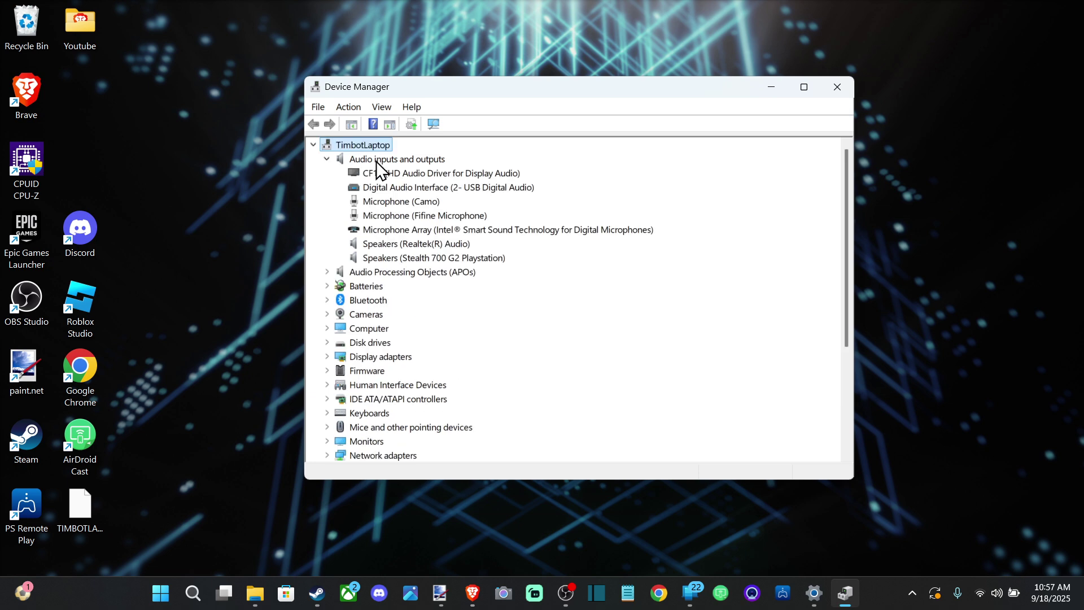
click(419, 254)
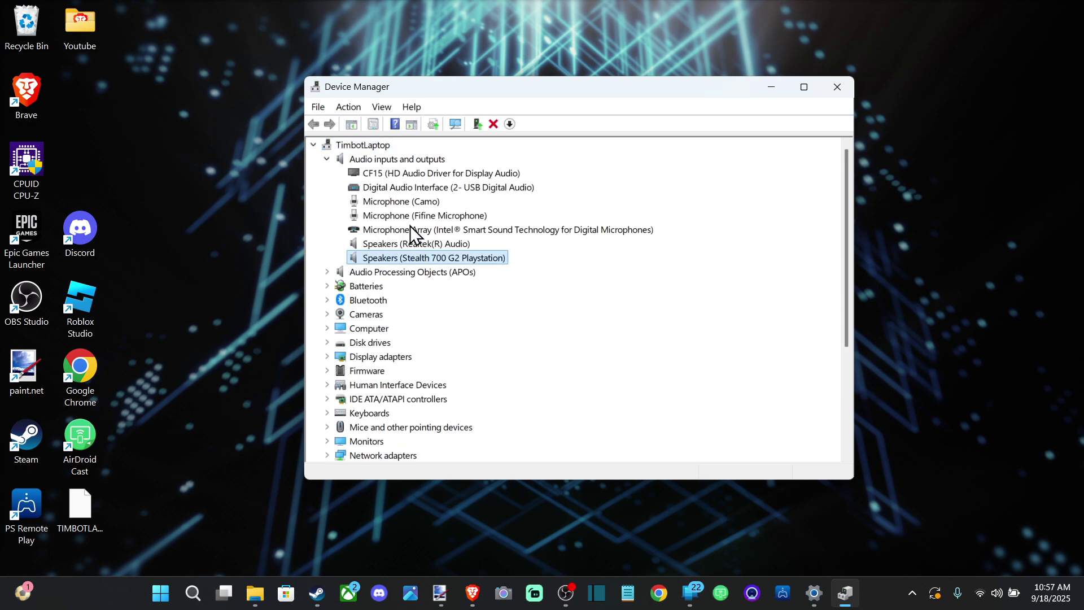
click(406, 205)
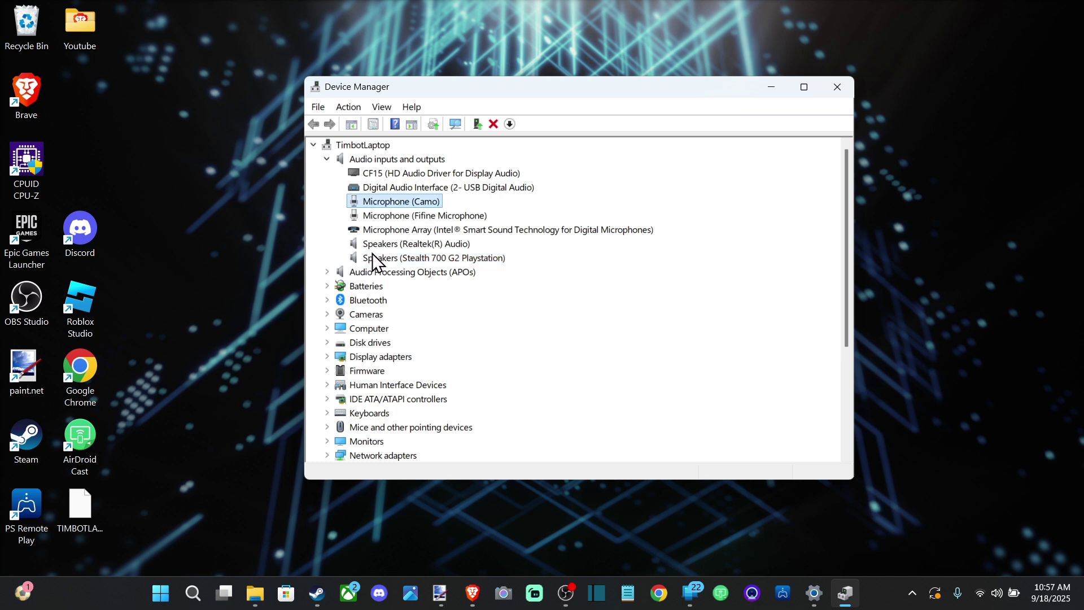